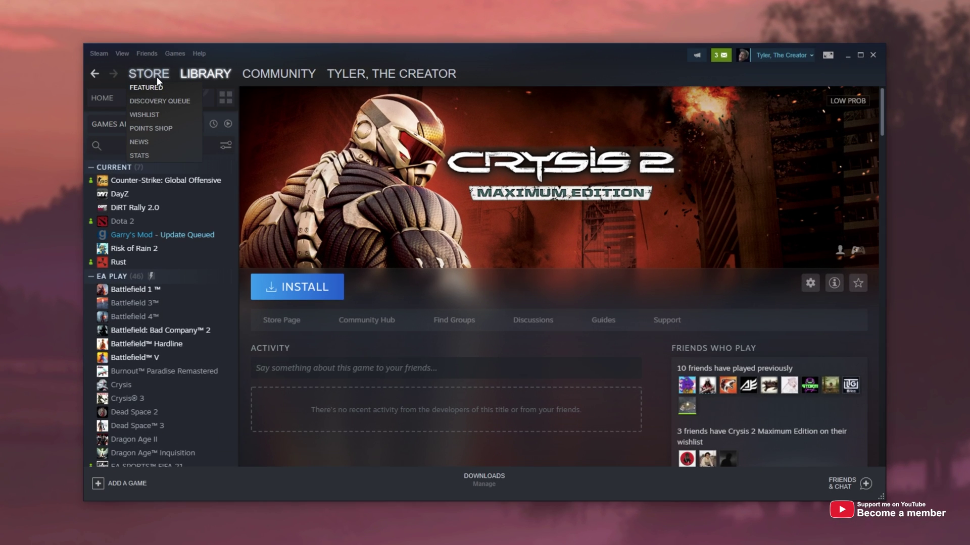
Step: Open the EA Play subscription page from the Store's Your Store menu
click(157, 79)
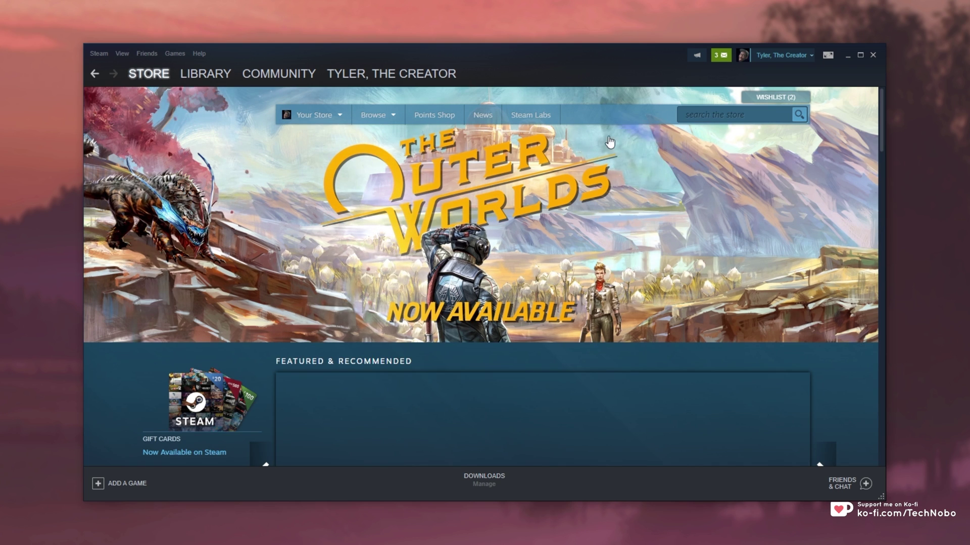
mouse_move(348, 117)
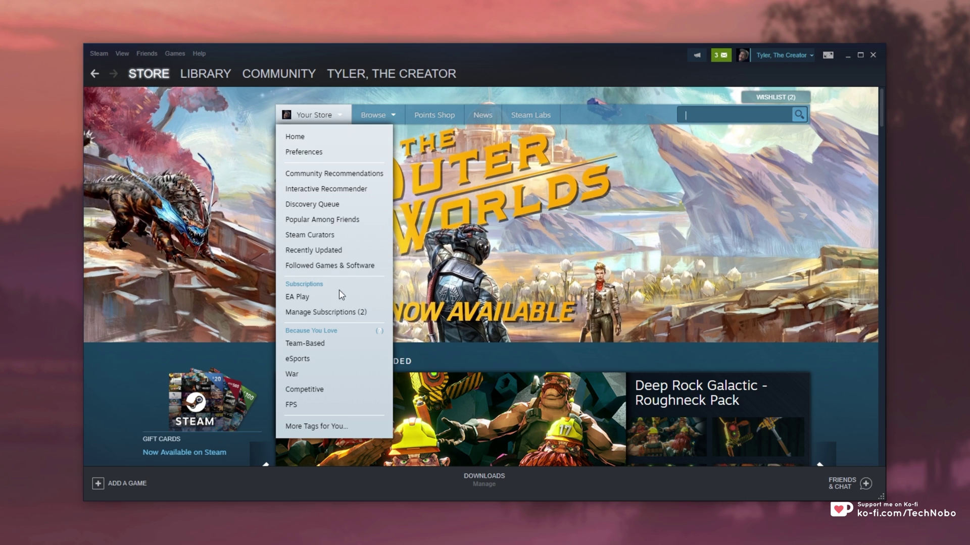
click(313, 301)
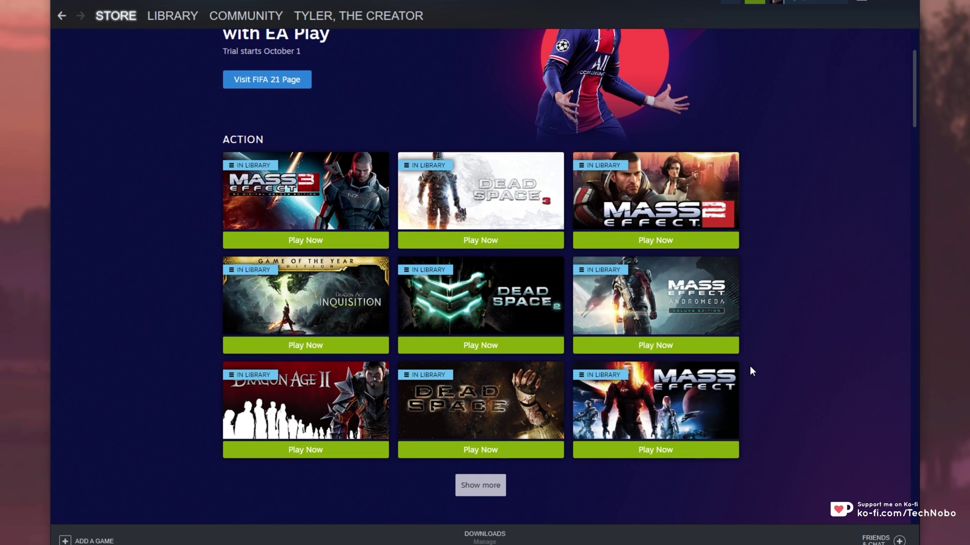
Step: Reveal the remaining EA Play action games with Show more and scroll through the genre sections
scroll(749, 366, down, 3)
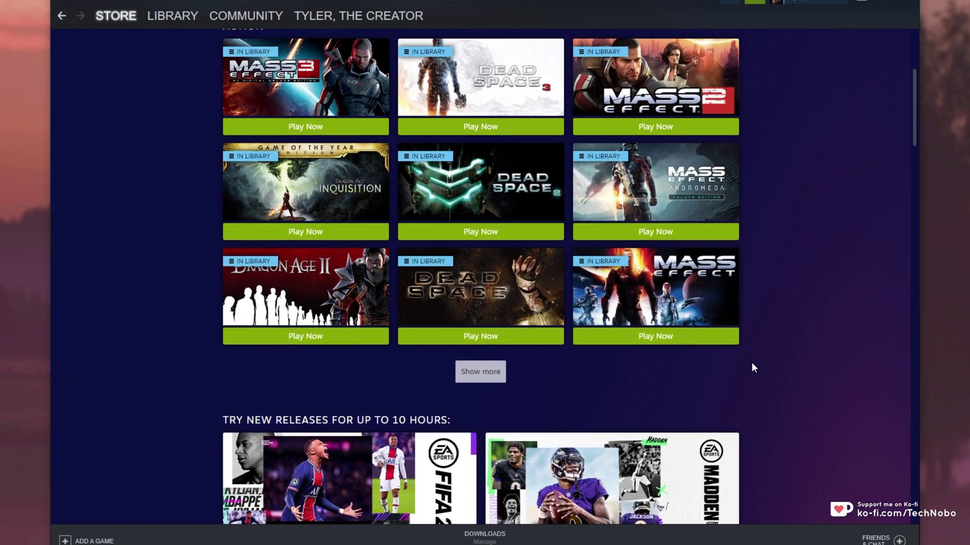
click(504, 363)
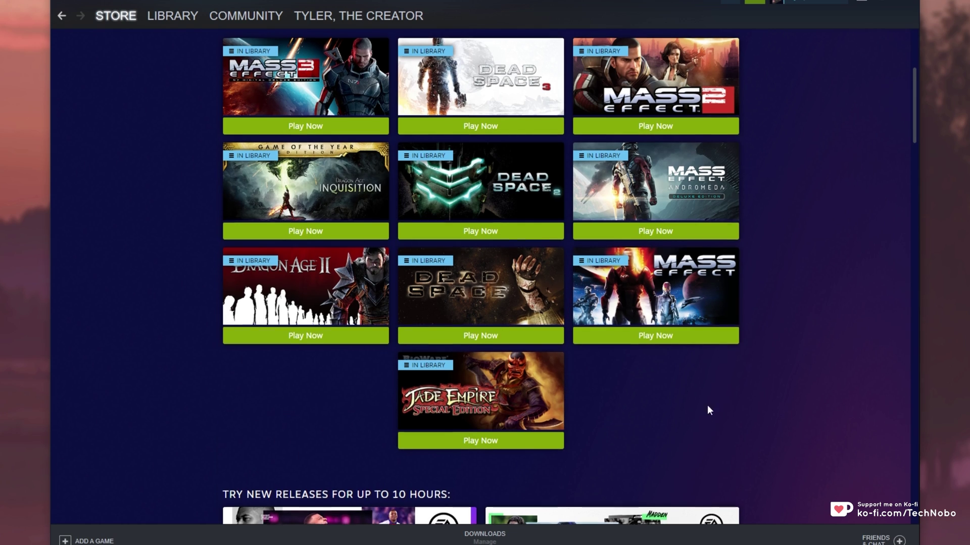
scroll(832, 371, down, 20)
scroll(832, 372, down, 12)
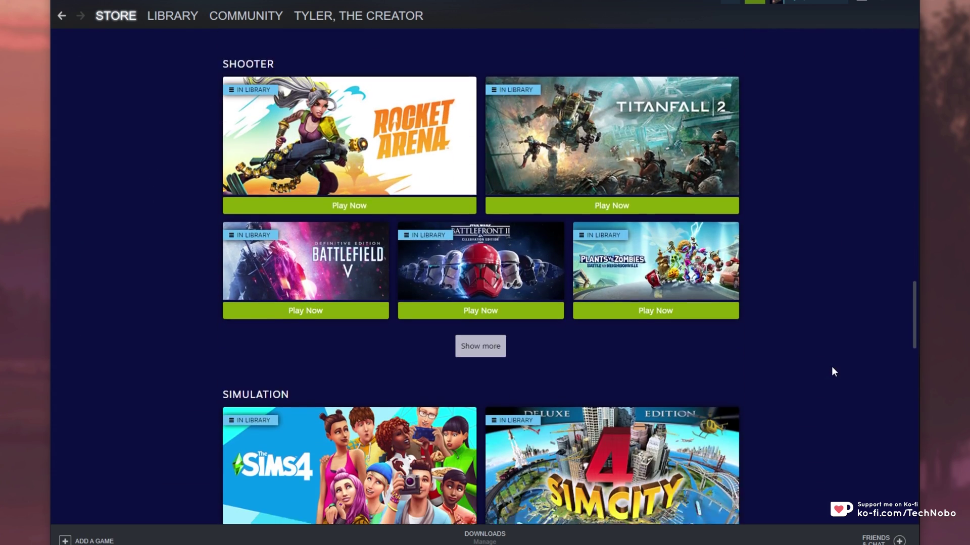
scroll(832, 372, up, 5)
scroll(831, 371, up, 5)
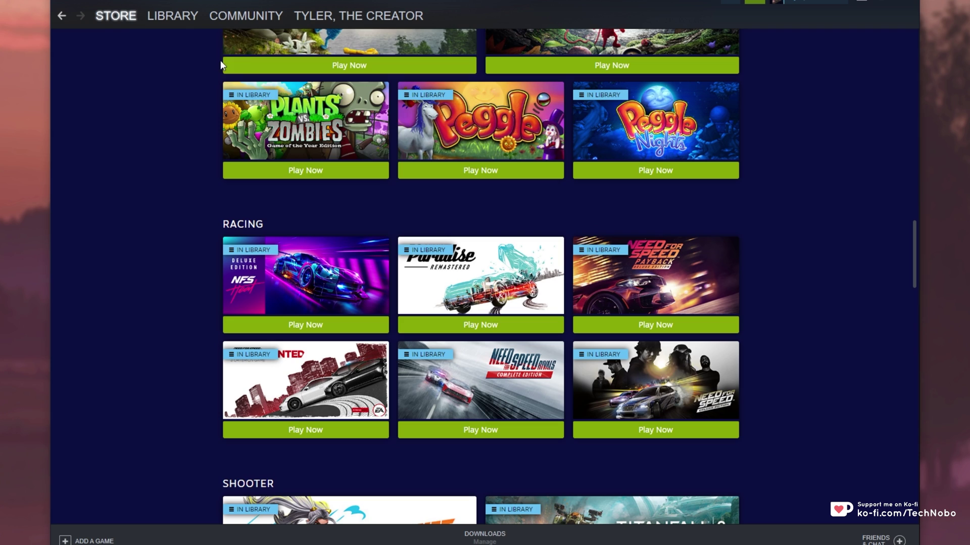
Step: Revisit the EA Play store page, then return to the Library showing the 46-game EA Play collection
click(167, 16)
scroll(132, 233, down, 2)
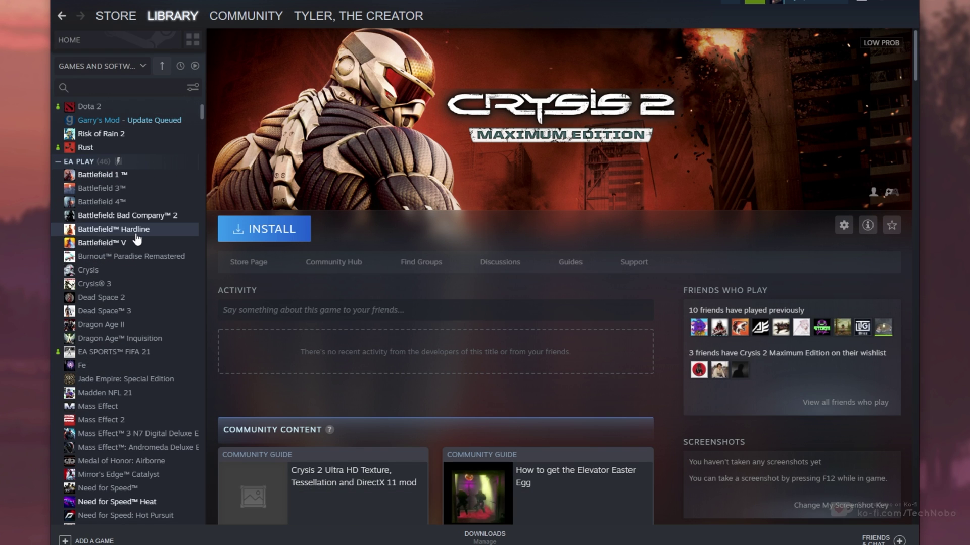
scroll(120, 179, down, 2)
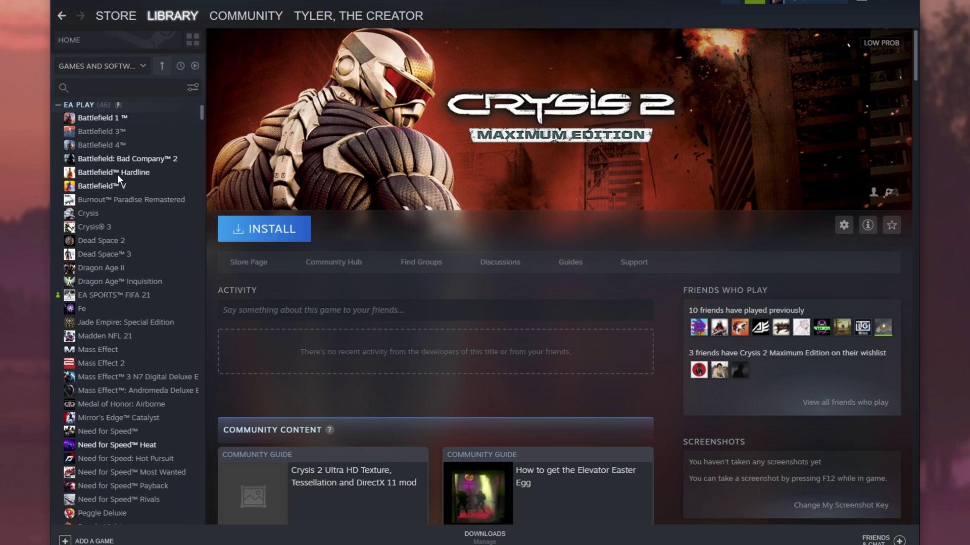
mouse_move(134, 17)
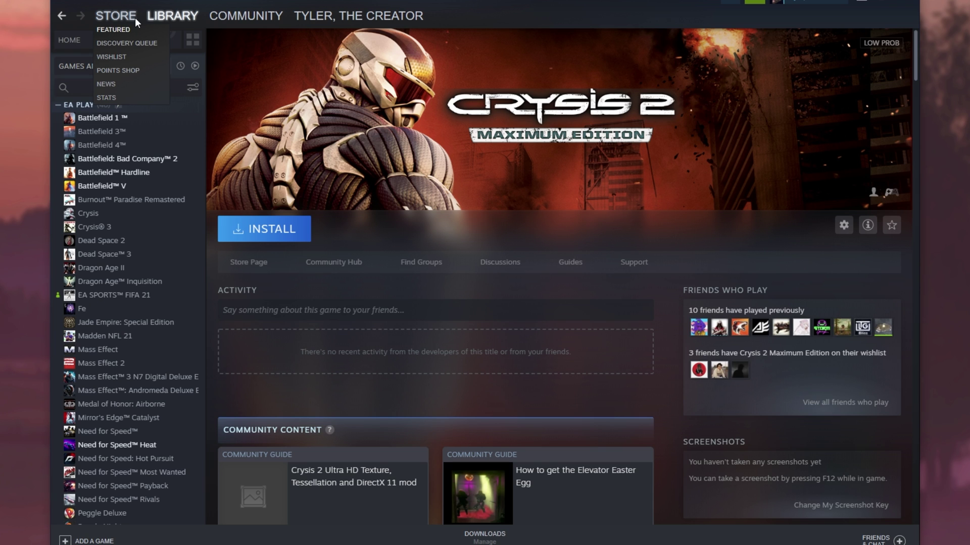
click(97, 25)
scroll(814, 295, down, 15)
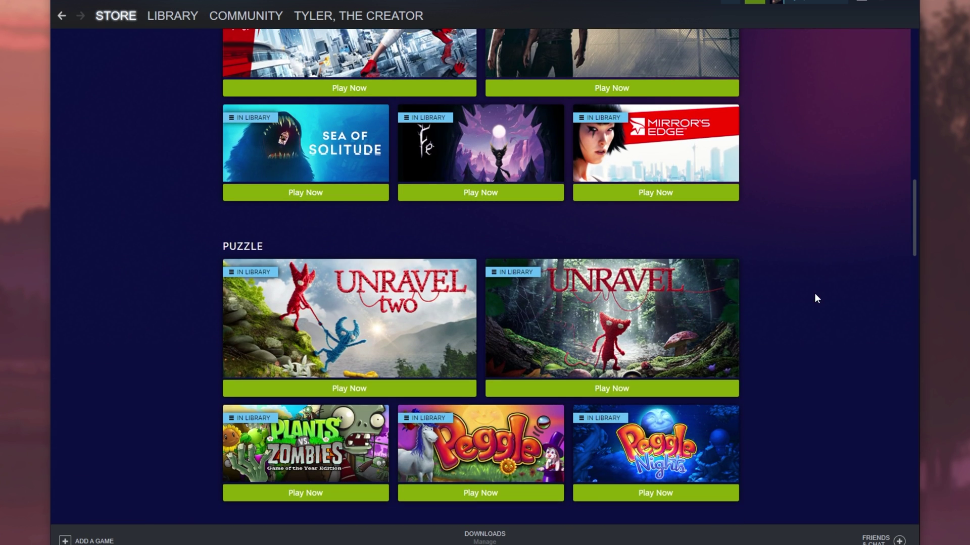
click(173, 16)
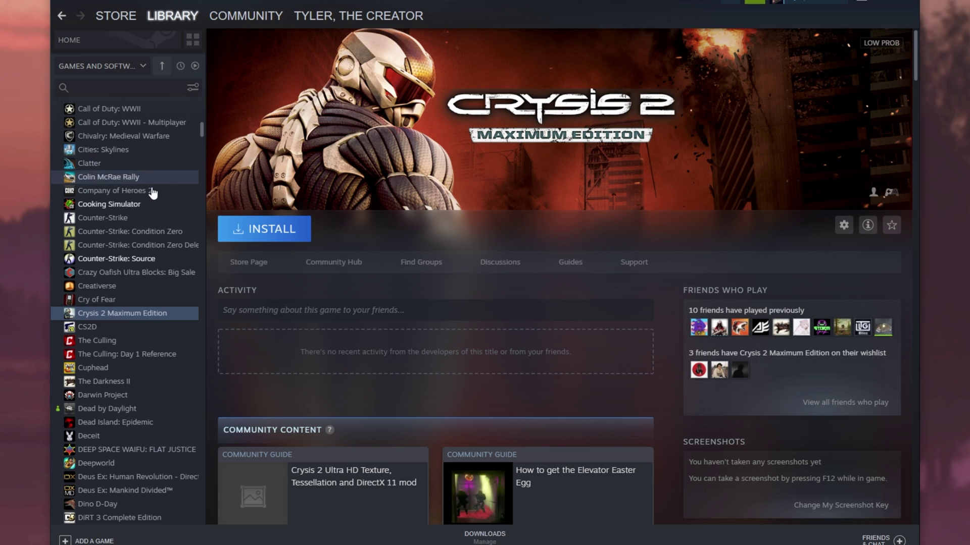
scroll(151, 205, up, 15)
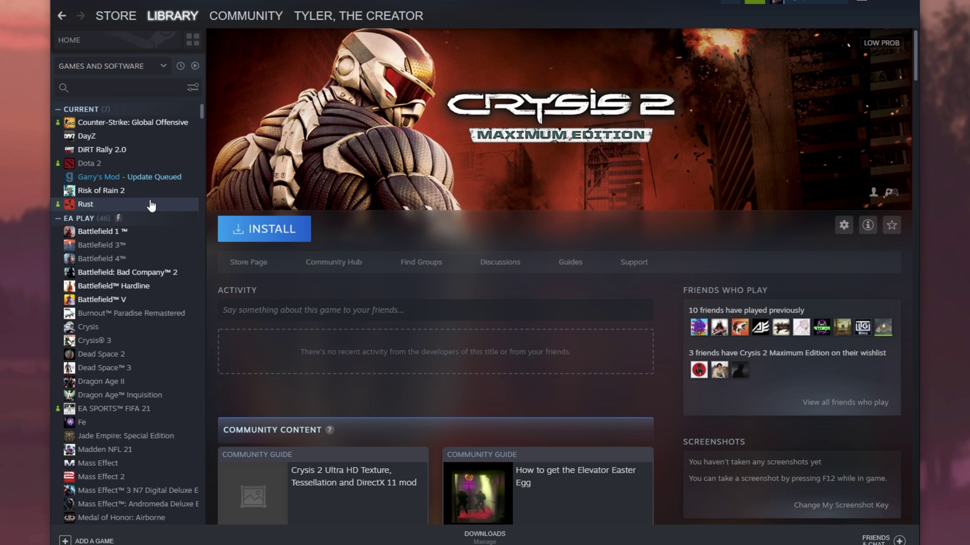
Step: Reopen the Store's EA Play page and scroll through its game sections
click(124, 14)
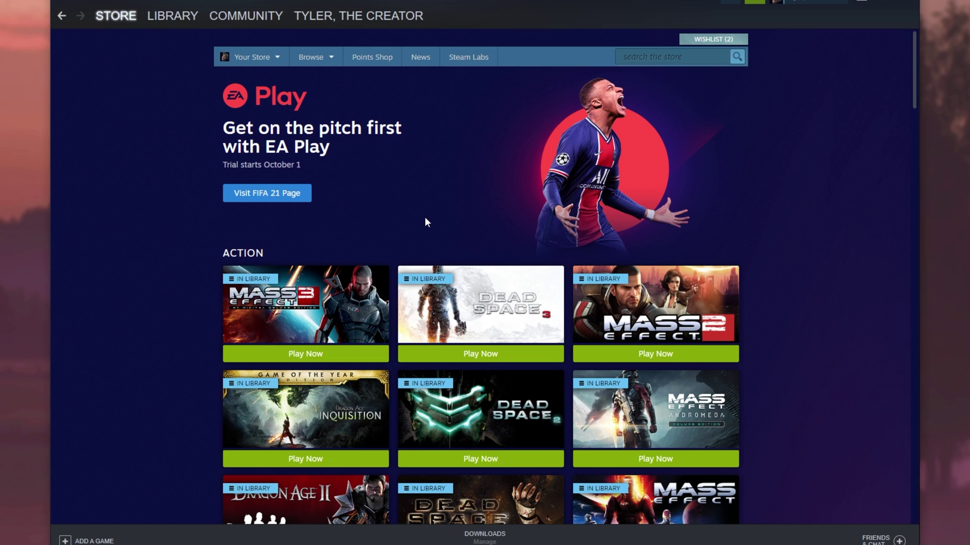
scroll(831, 181, down, 10)
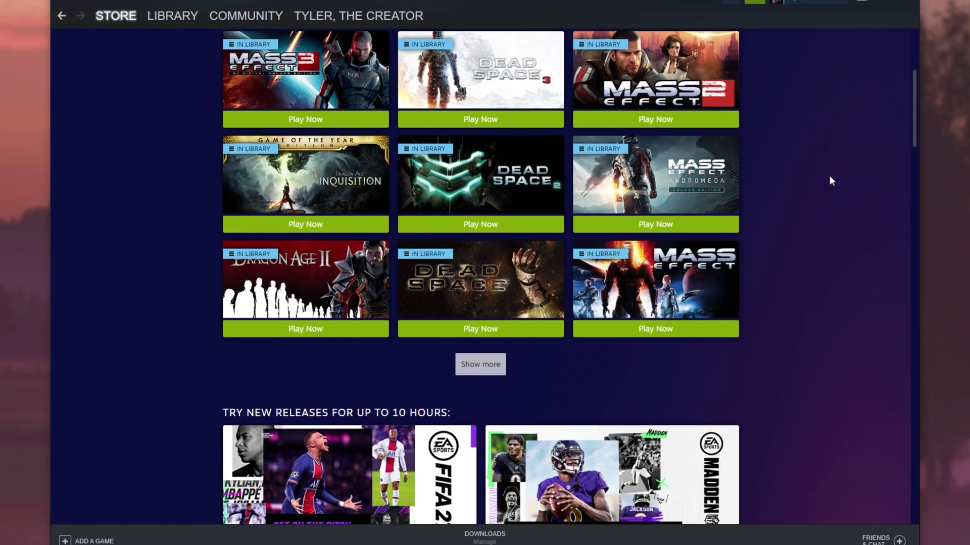
scroll(831, 181, up, 2)
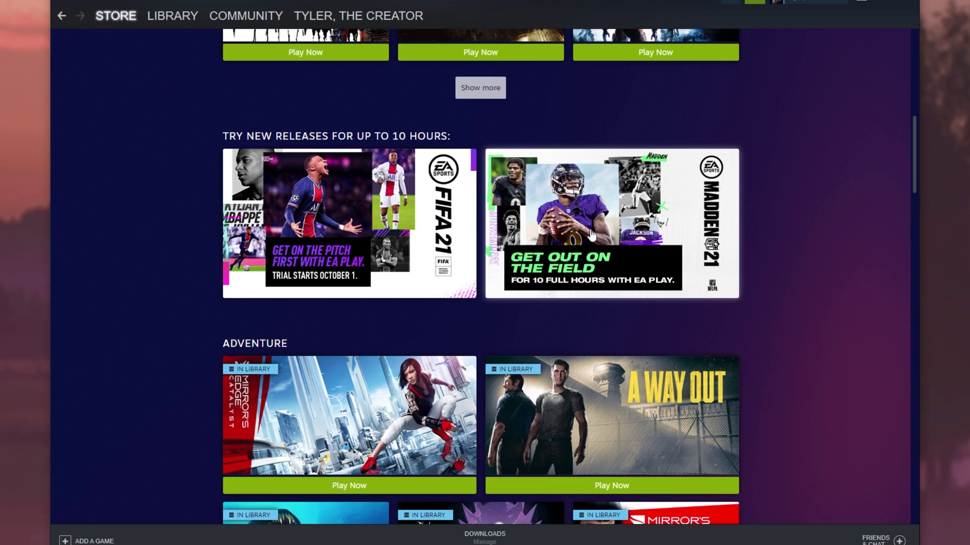
scroll(828, 215, down, 1)
scroll(827, 212, down, 20)
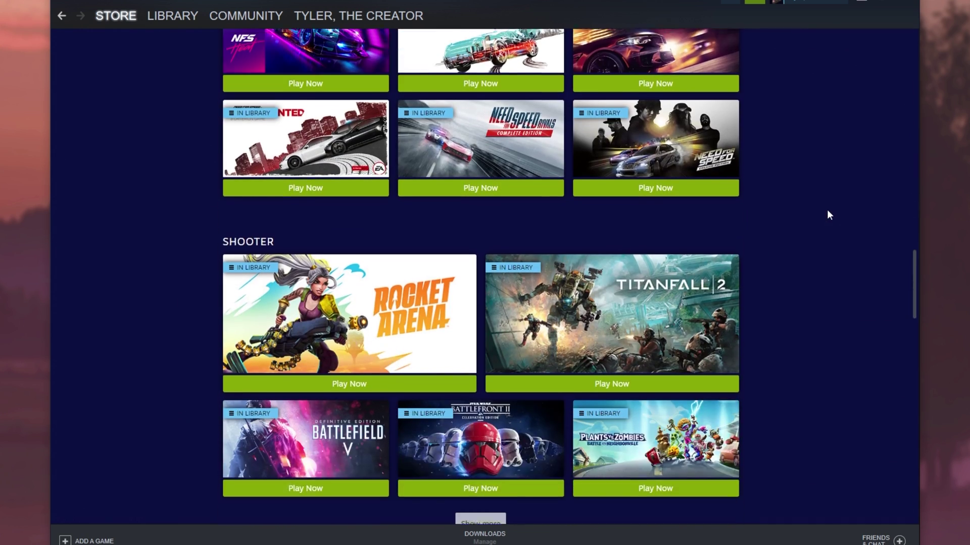
scroll(827, 211, down, 4)
scroll(827, 212, up, 18)
scroll(826, 210, up, 20)
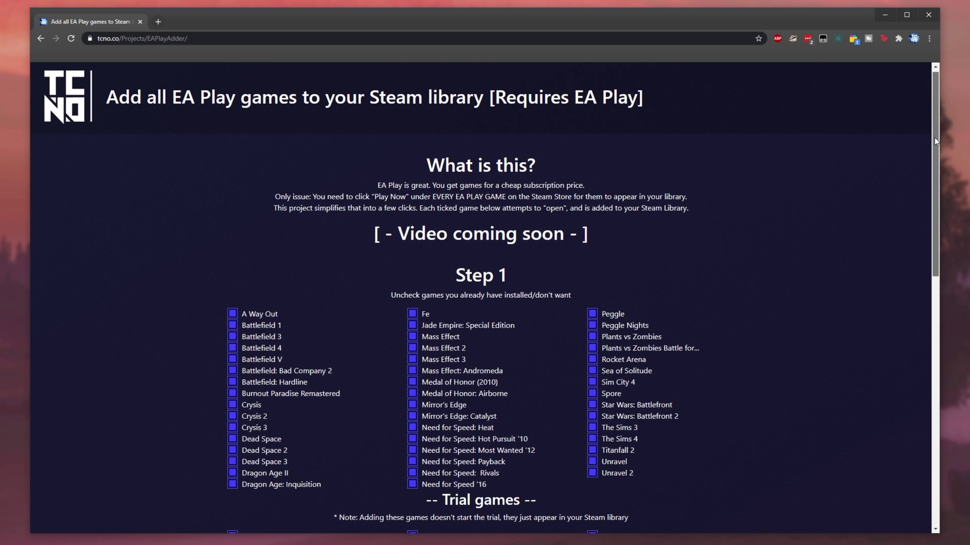
drag(934, 138, 934, 199)
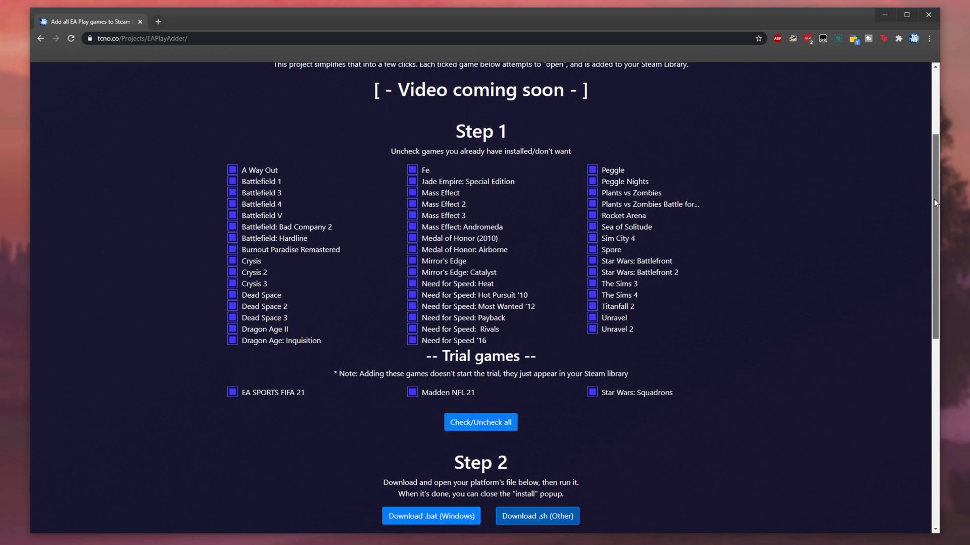
click(232, 170)
click(233, 182)
click(232, 170)
scroll(273, 268, down, 5)
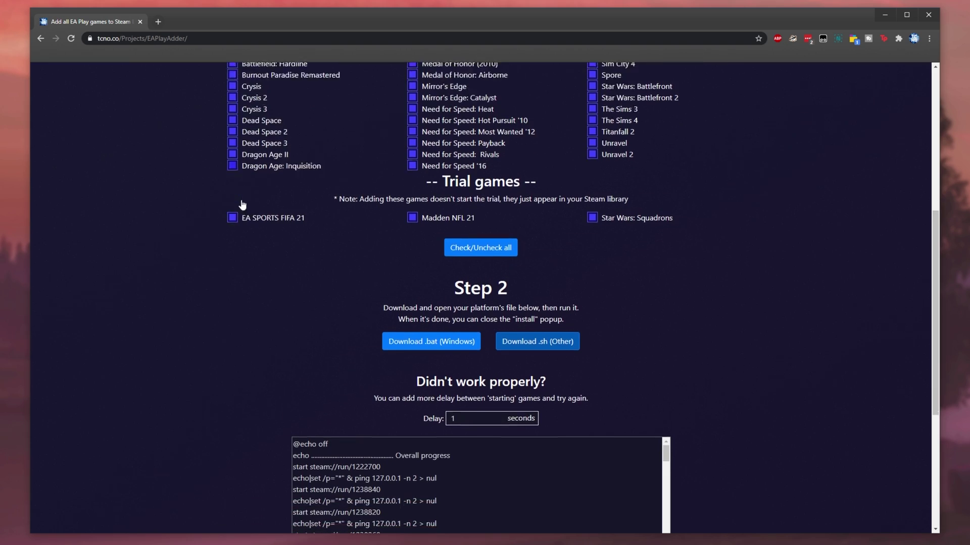
scroll(526, 258, down, 2)
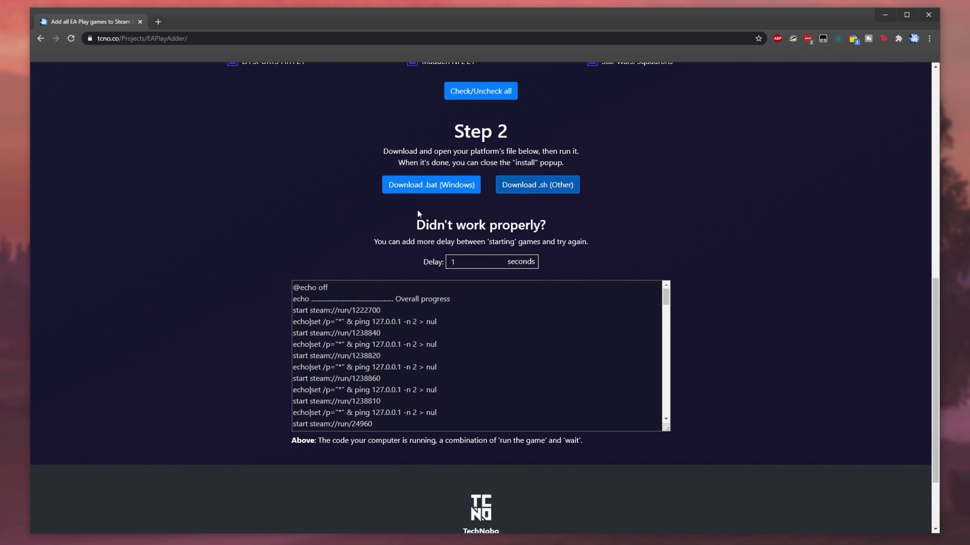
drag(384, 310, 283, 310)
drag(384, 333, 268, 333)
scroll(270, 328, up, 4)
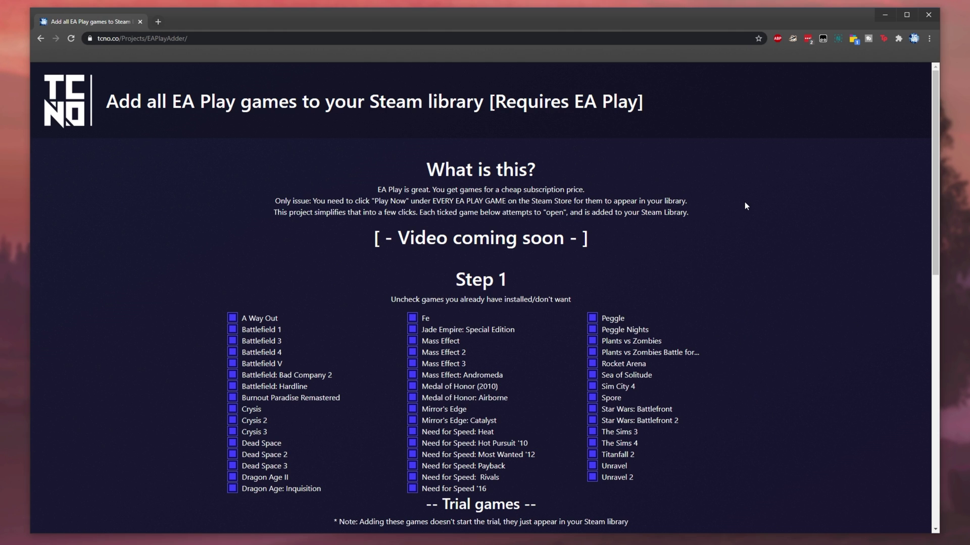
scroll(745, 206, down, 3)
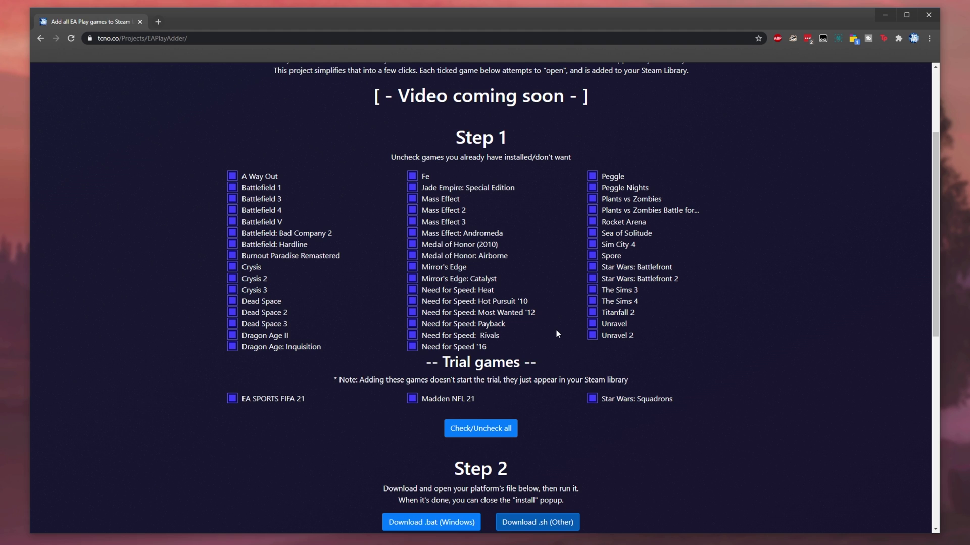
drag(427, 362, 450, 362)
click(542, 366)
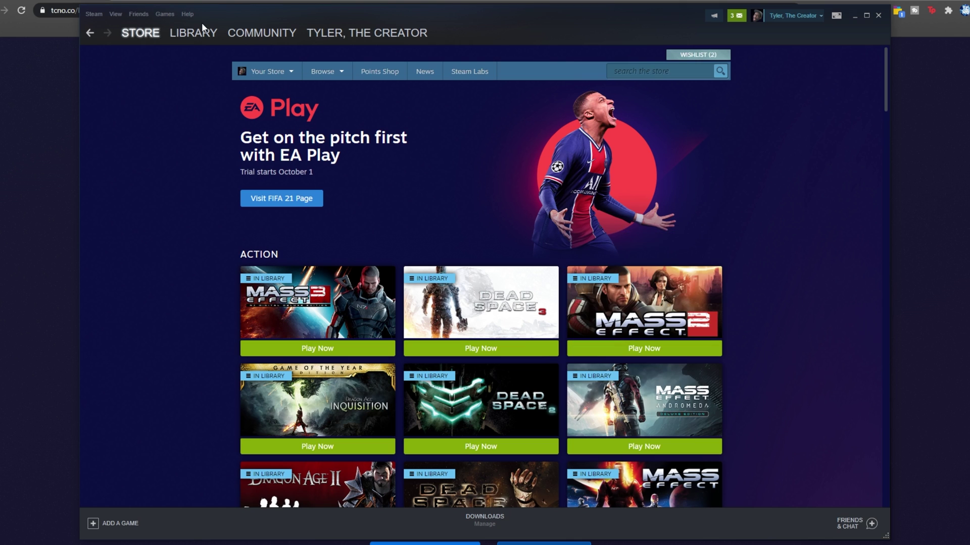
Step: Filter the Library to ready-to-play games and view Bad Company 2, Hardline, Battlefield V, NFS Heat and Titanfall 2
click(201, 31)
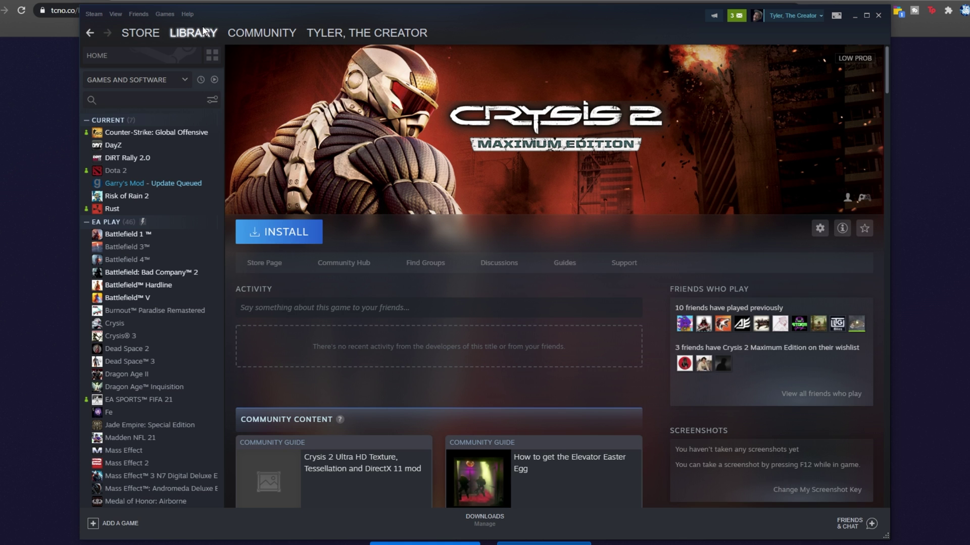
click(214, 80)
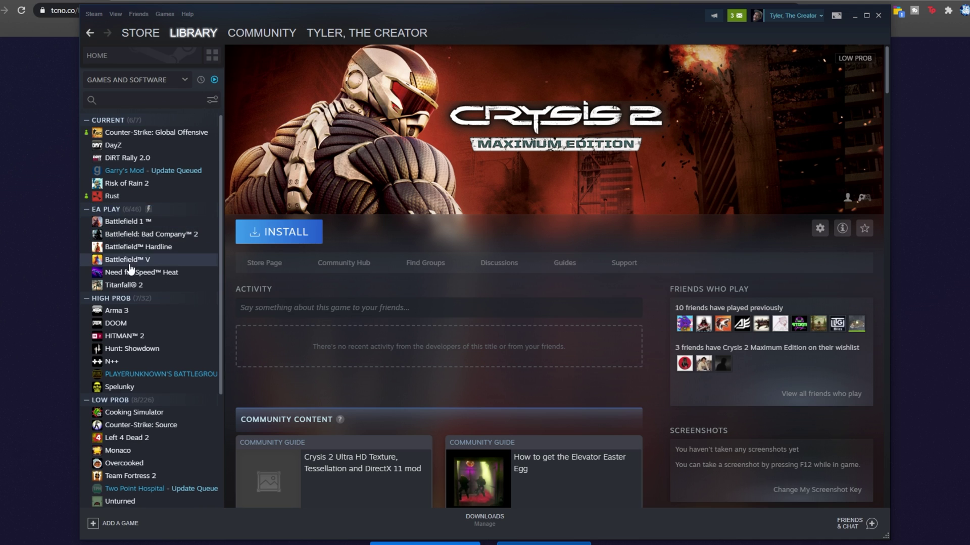
click(159, 234)
click(167, 247)
click(172, 260)
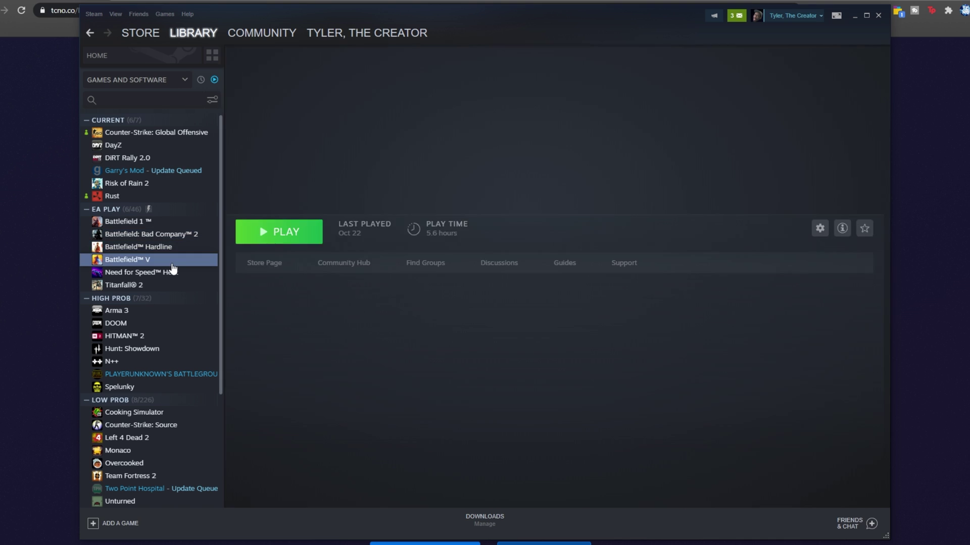
click(178, 273)
click(184, 286)
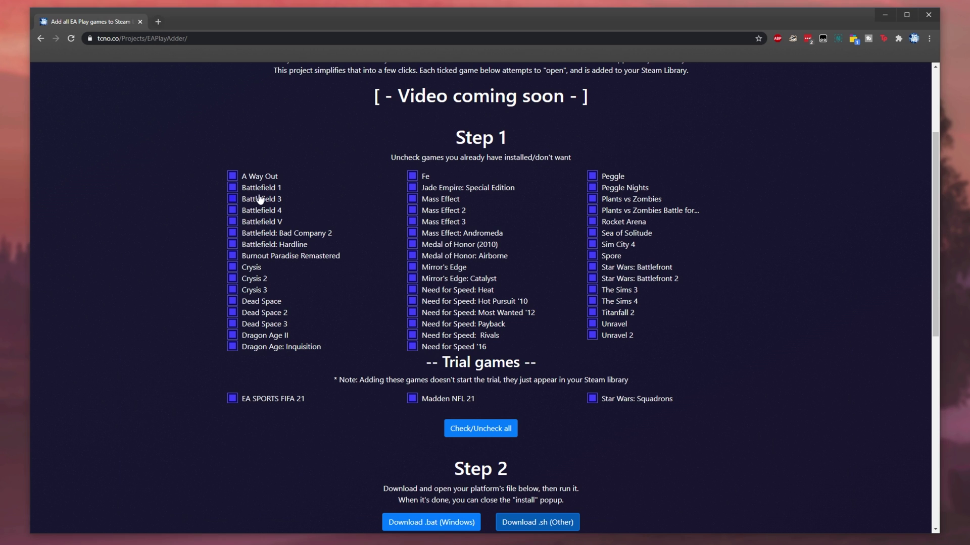
Step: Untick Battlefield 1, Battlefield V, Bad Company 2 and Hardline in Step 1, then scroll to Step 2
click(261, 189)
click(275, 222)
click(278, 234)
click(278, 245)
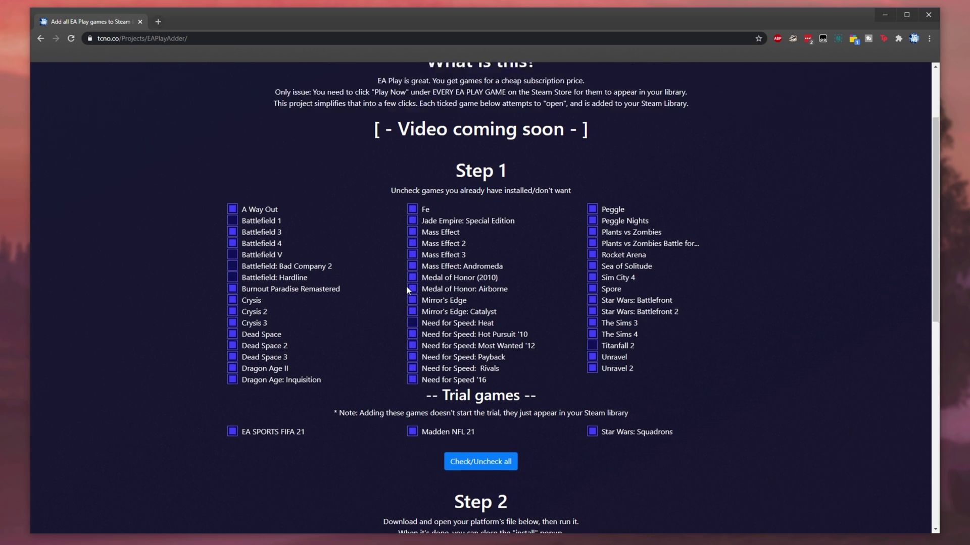
scroll(631, 240, down, 5)
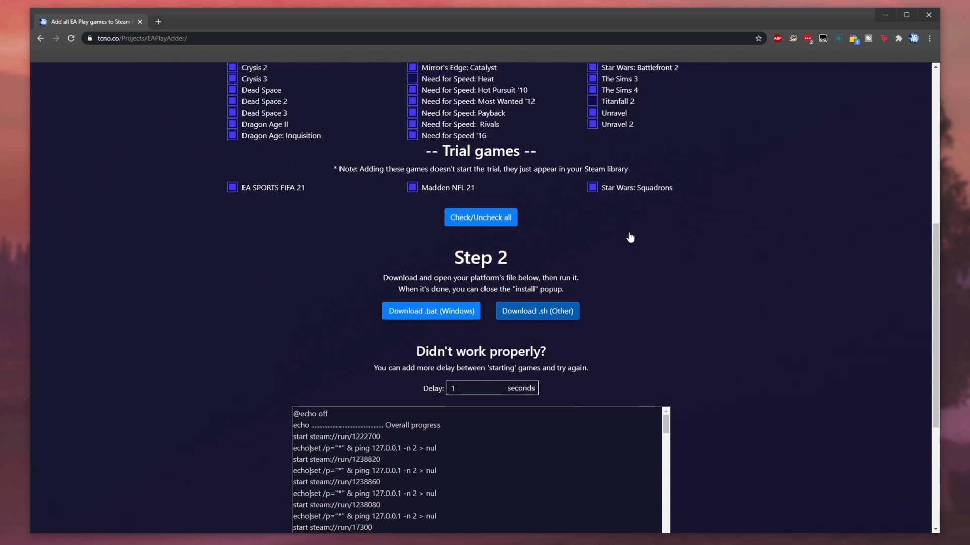
scroll(630, 238, down, 3)
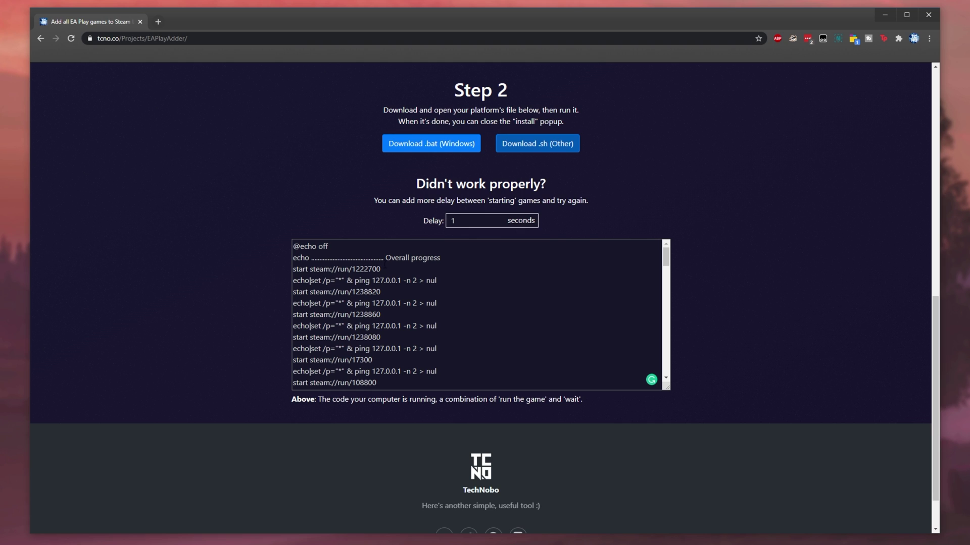
drag(386, 268, 293, 269)
drag(393, 295, 289, 292)
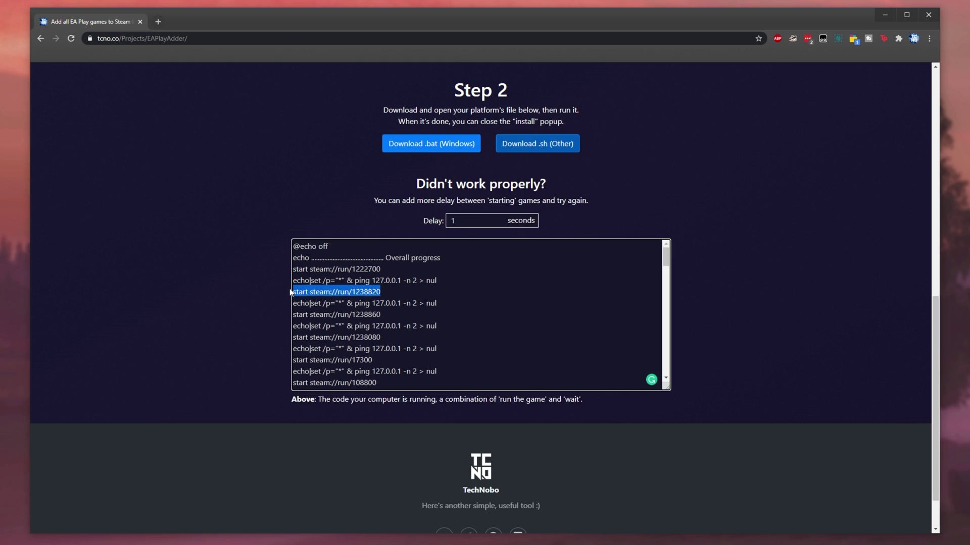
drag(393, 315, 289, 315)
drag(402, 335, 292, 337)
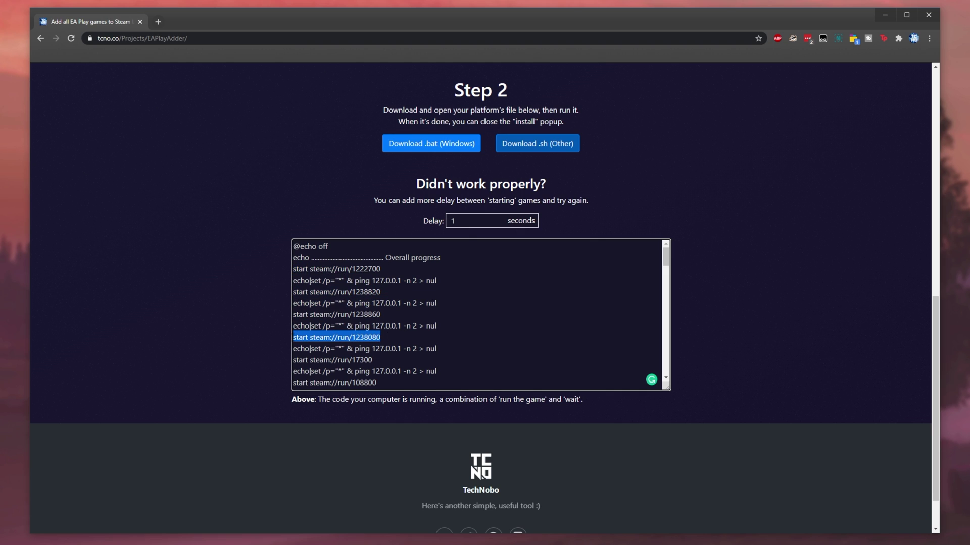
drag(437, 326, 292, 326)
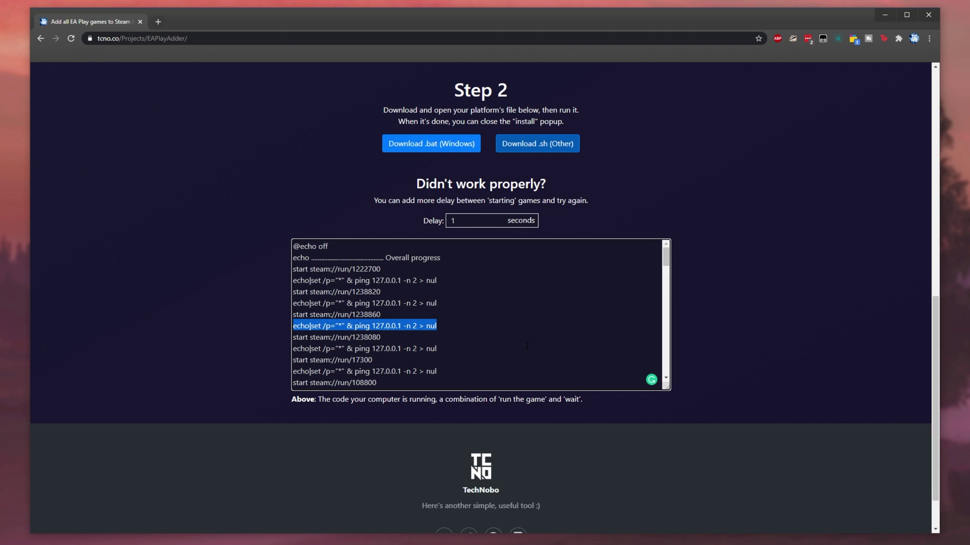
double_click(475, 220)
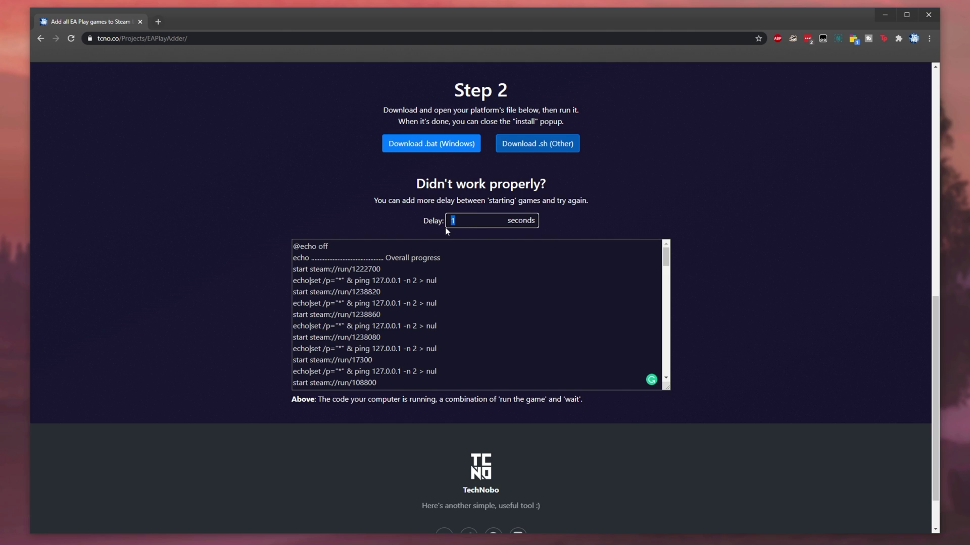
text(2)
key(BackSpace)
text(1)
scroll(418, 312, up, 1)
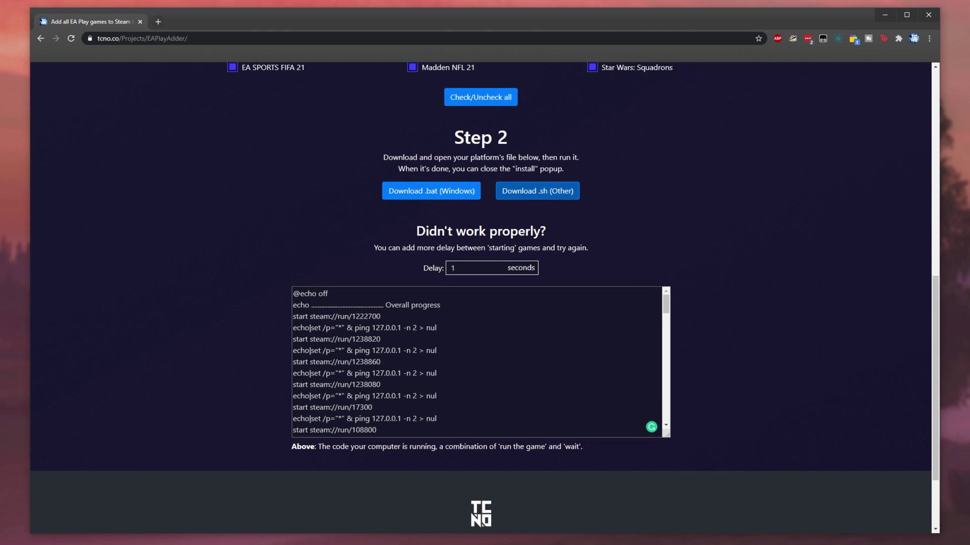
drag(665, 305, 672, 421)
click(423, 408)
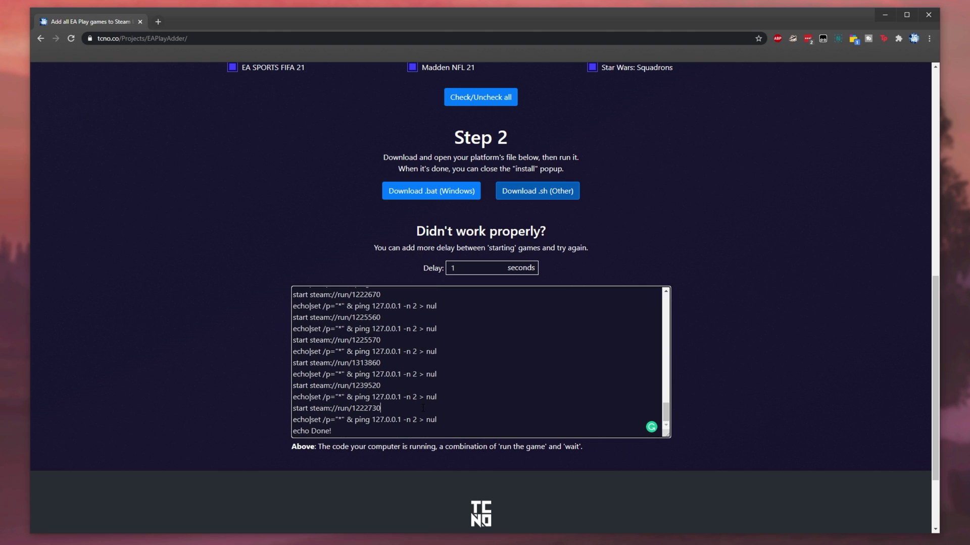
Step: Bring Steam forward and turn off the ready-to-play filter to list all library games
click(884, 14)
click(243, 100)
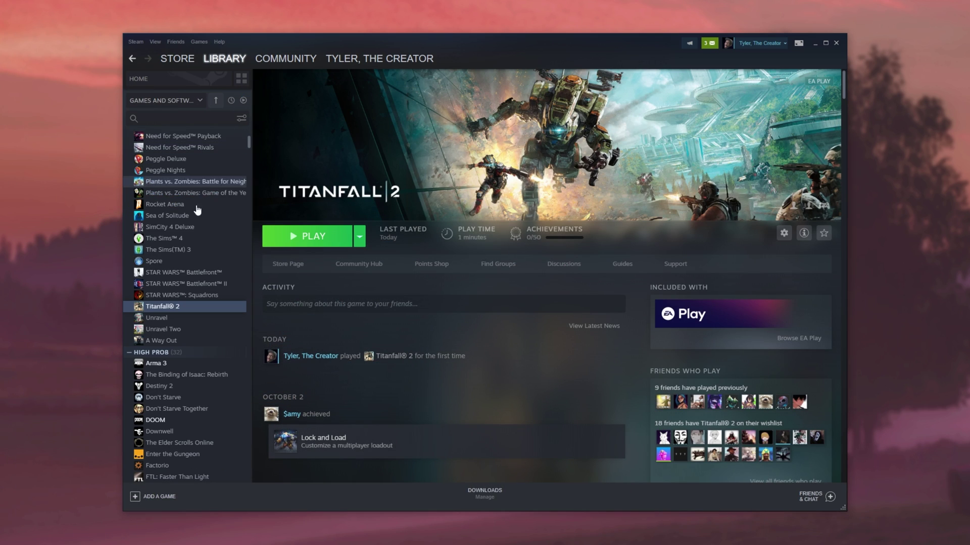
scroll(193, 293, up, 8)
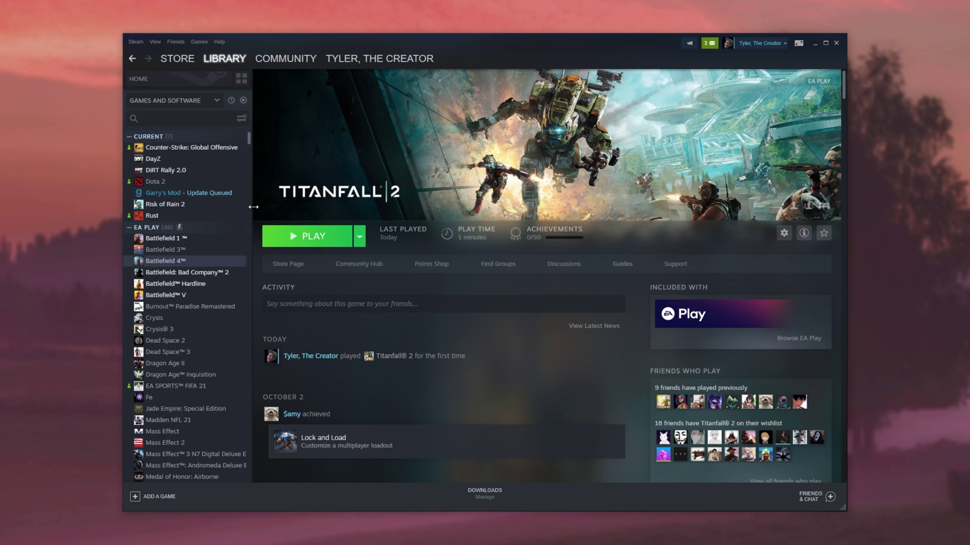
Step: Search the library for 'battlefield' to check owned titles, then clear the search
click(189, 117)
text(battlefield)
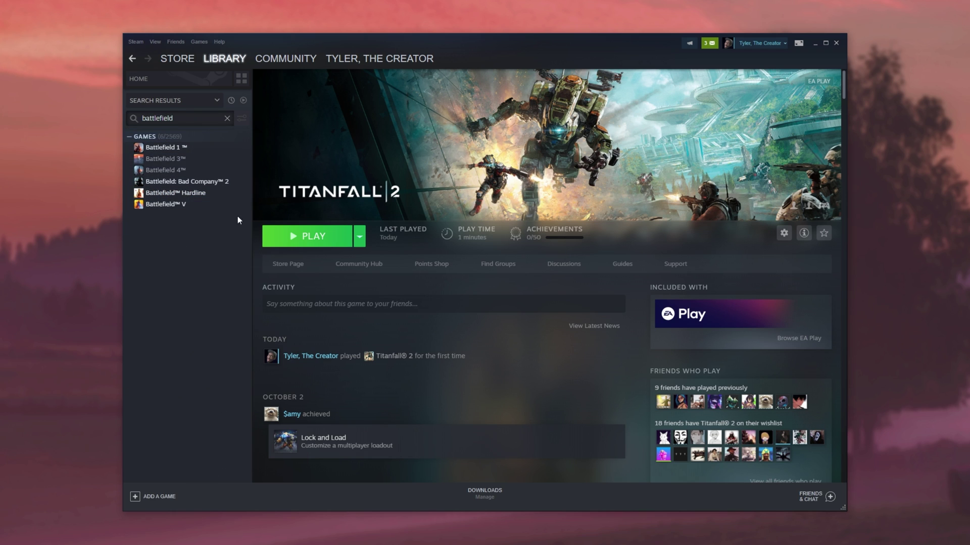
key(ctrl+a)
key(BackSpace)
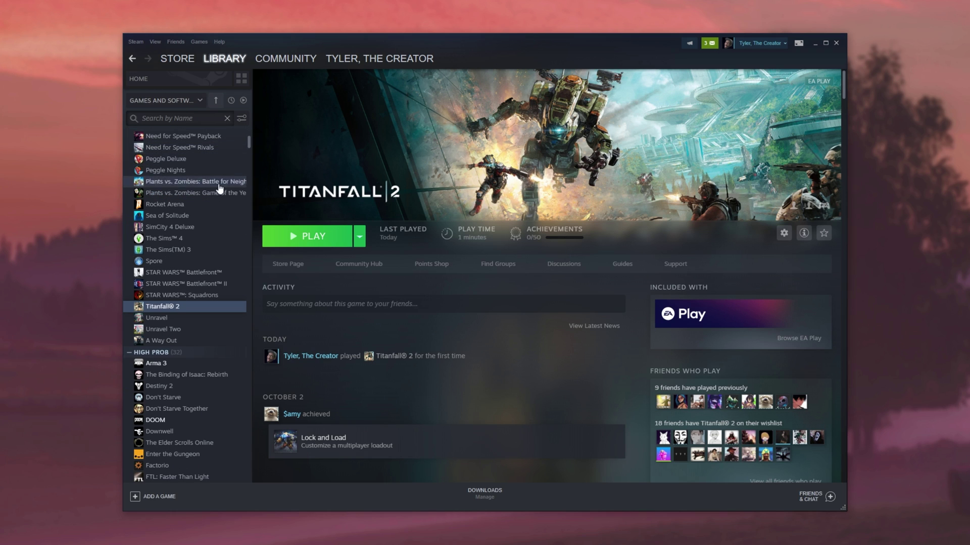
scroll(220, 207, down, 5)
scroll(220, 204, up, 5)
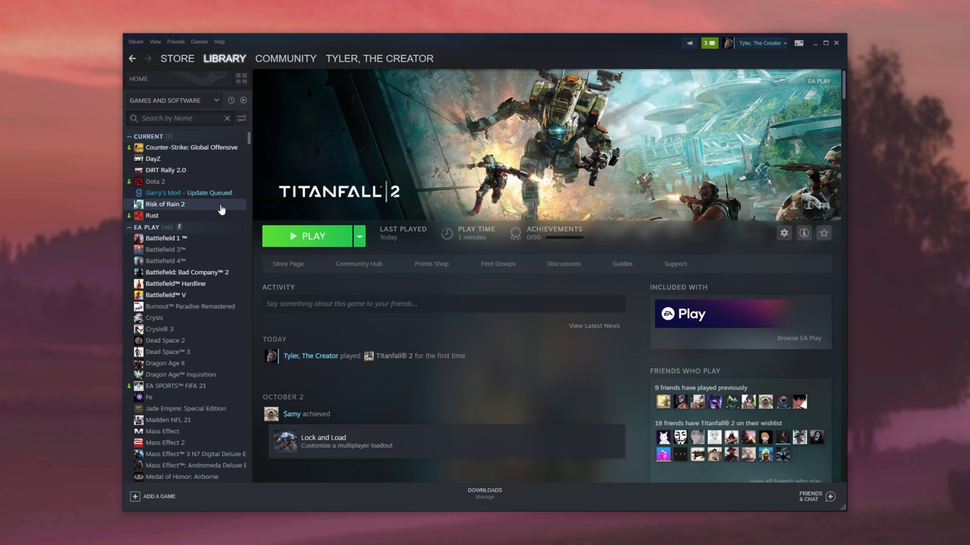
key(Down)
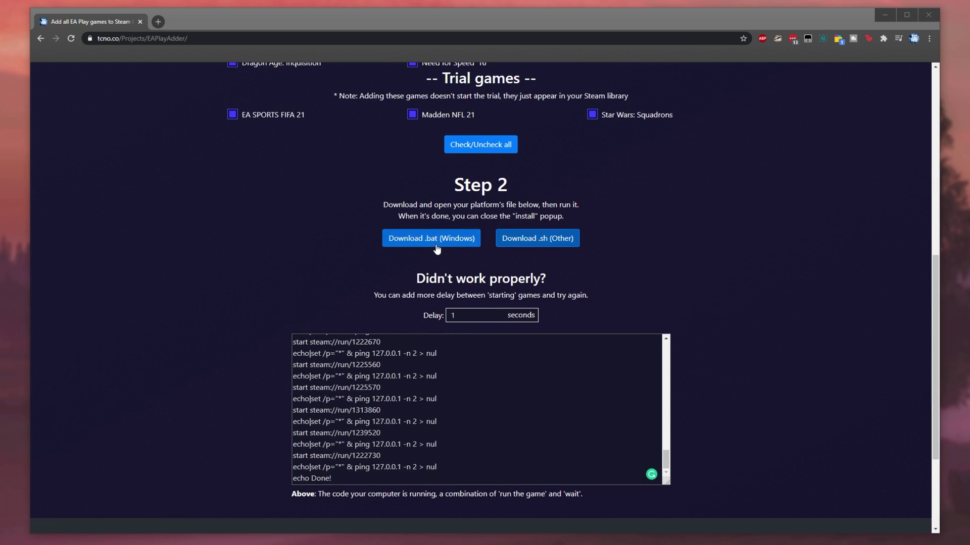
Step: Download the Windows .bat script, keep it on Chrome's warning, then download the .sh script
click(436, 245)
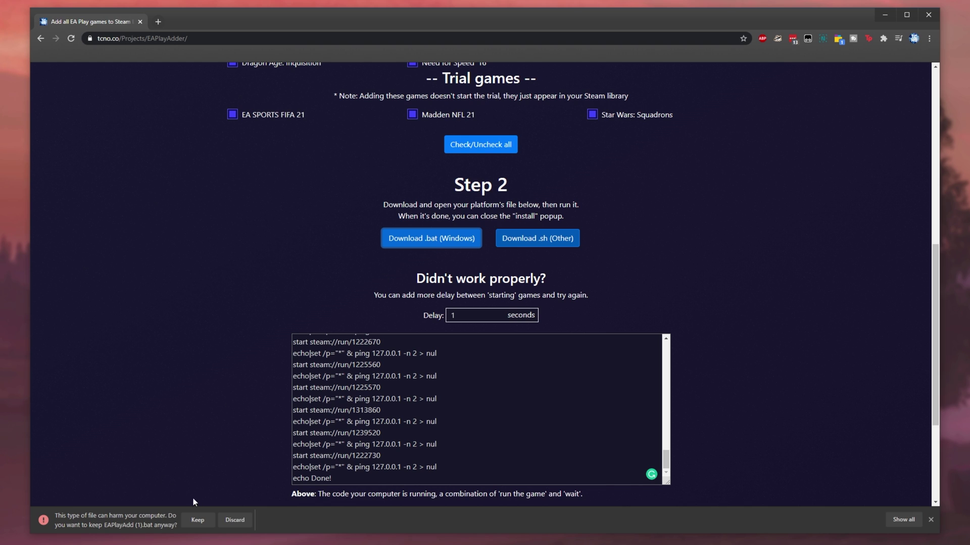
click(192, 520)
click(551, 251)
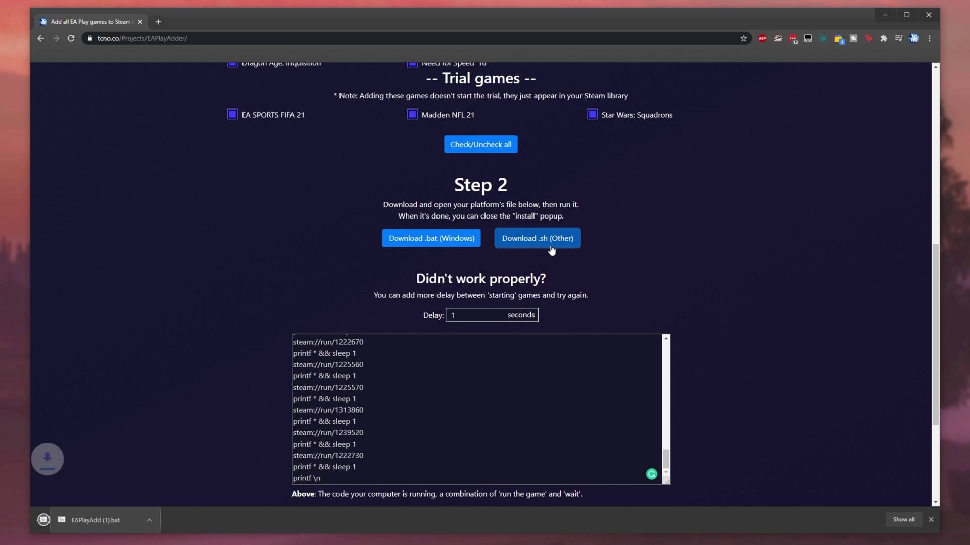
scroll(592, 407, up, 10)
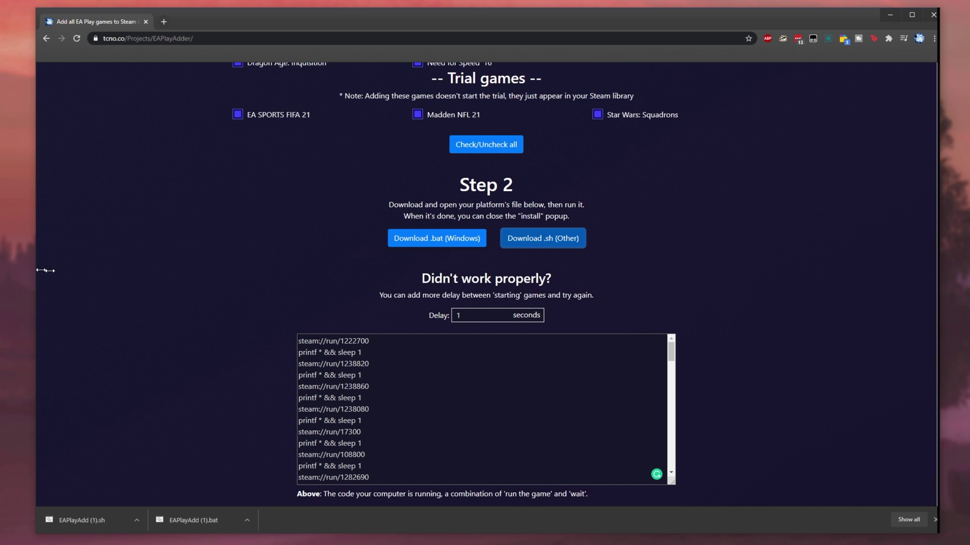
Step: Narrow the browser beside Steam, run EAPlayAdd (1).bat, and move its console window aside
drag(50, 271, 357, 272)
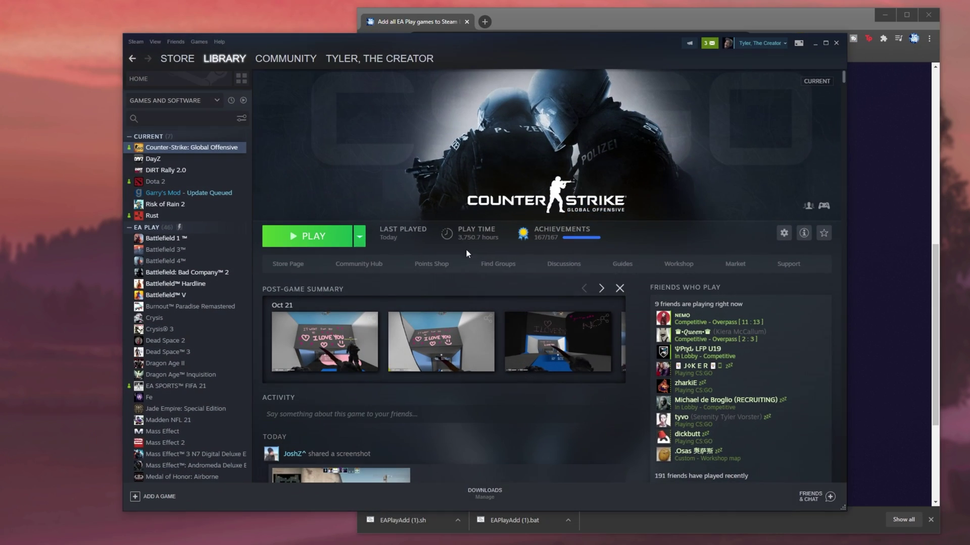
click(511, 516)
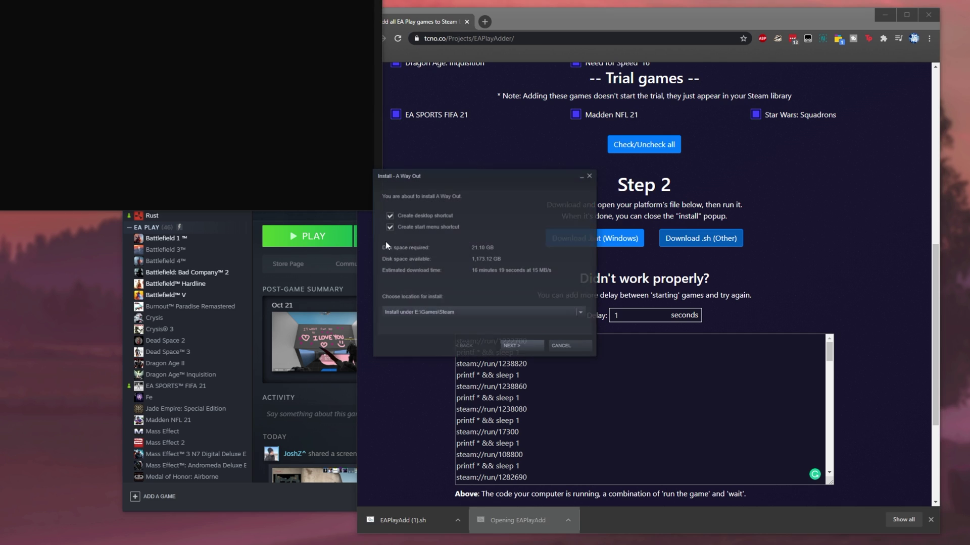
drag(352, 185, 949, 86)
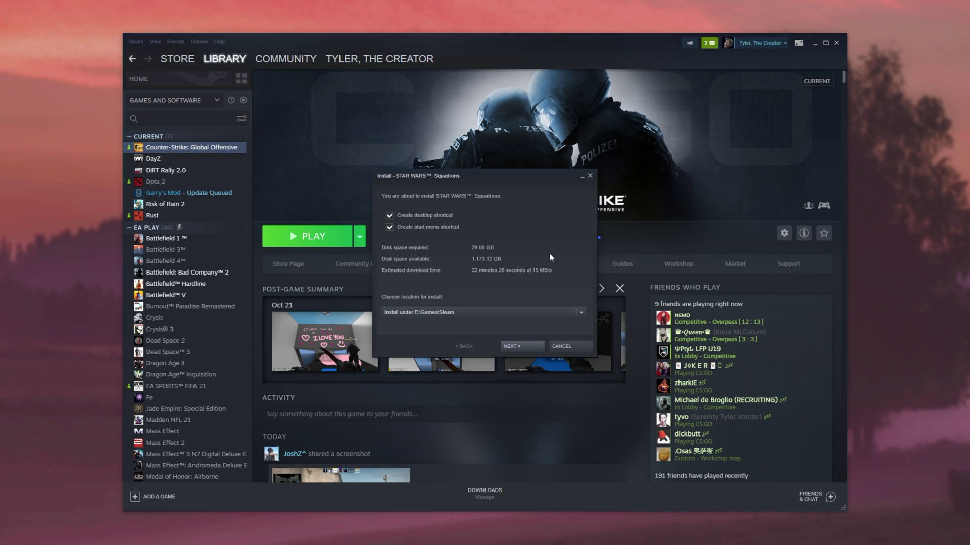
Step: Dismiss the STAR WARS: Squadrons install prompt
click(556, 344)
scroll(190, 273, down, 10)
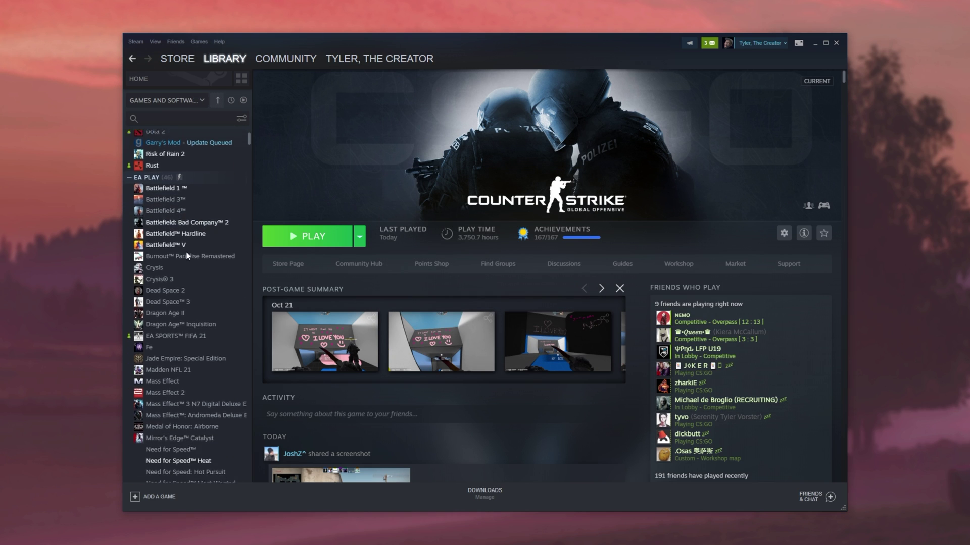
scroll(180, 280, up, 15)
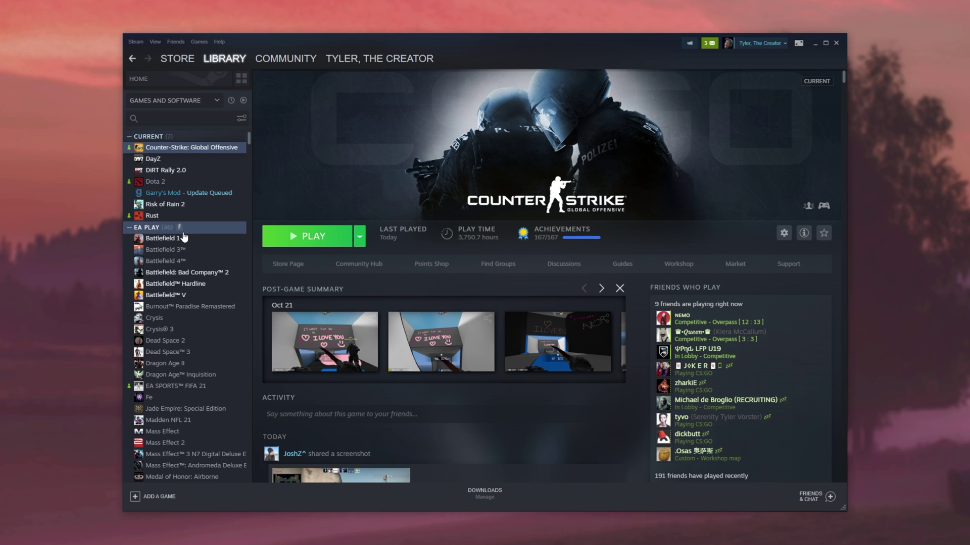
Step: View Crysis 3, search 'crysis' to open Crysis 2 Maximum Edition, then clear the search
click(169, 329)
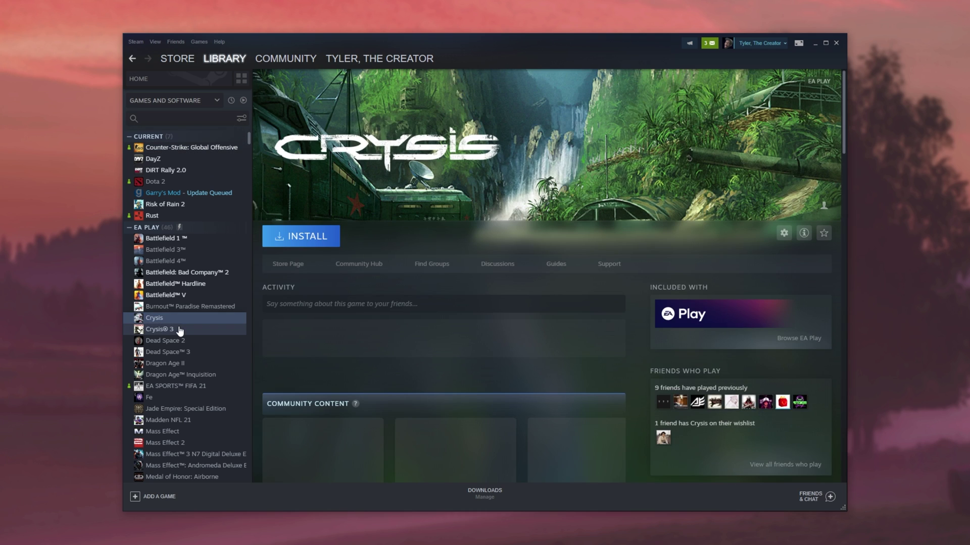
text(crysis)
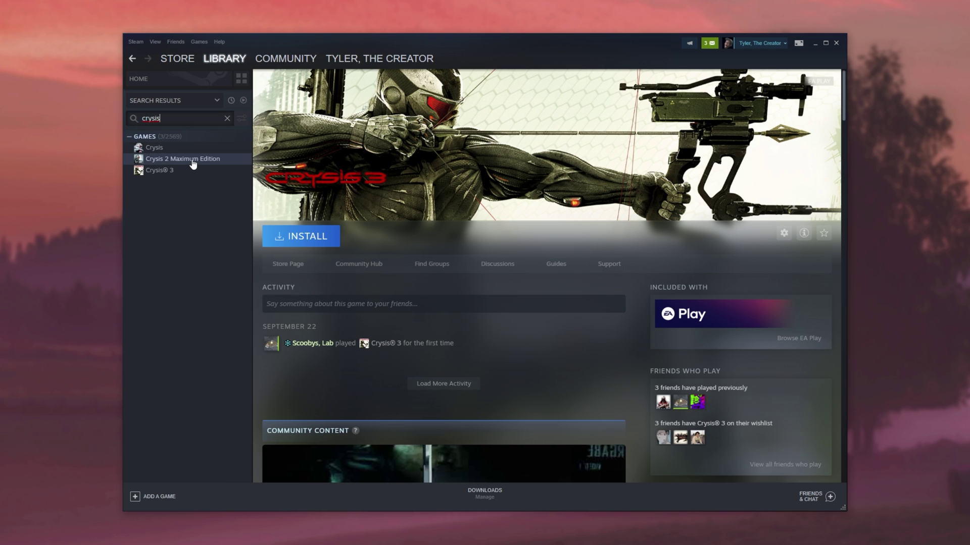
click(193, 159)
click(227, 119)
scroll(211, 192, down, 10)
scroll(211, 192, up, 8)
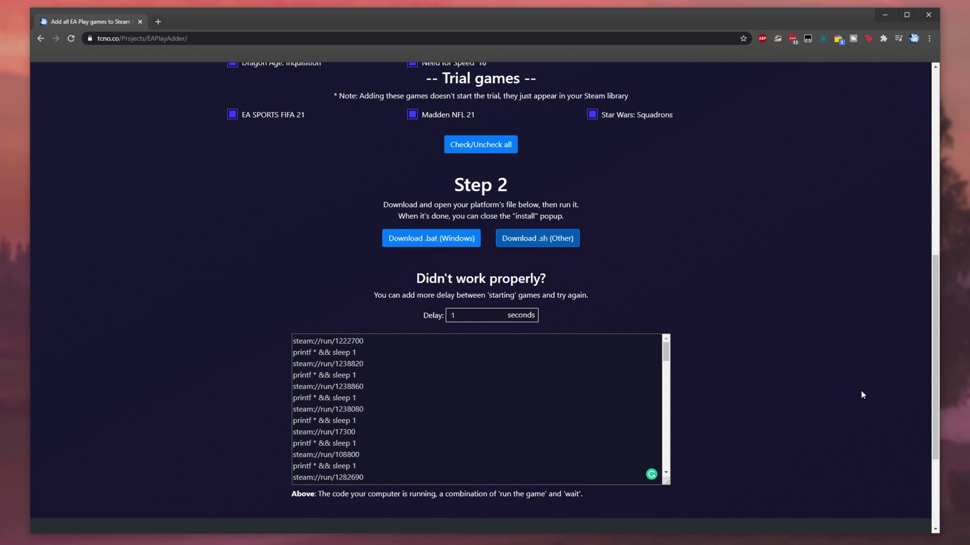
Step: Download the Windows .bat script from Step 2 and scroll back through the ticked game list
scroll(735, 330, up, 2)
scroll(735, 335, up, 2)
click(445, 429)
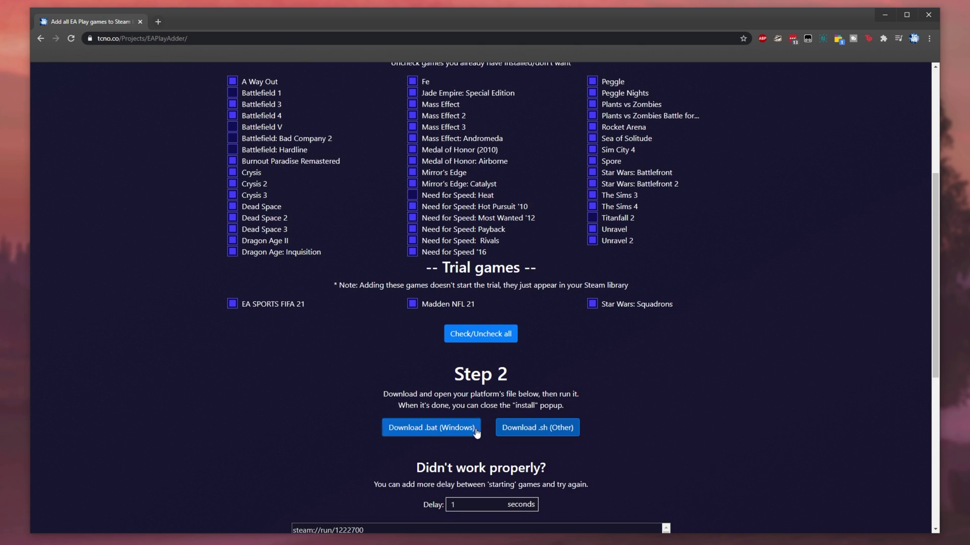
click(928, 522)
scroll(887, 452, up, 5)
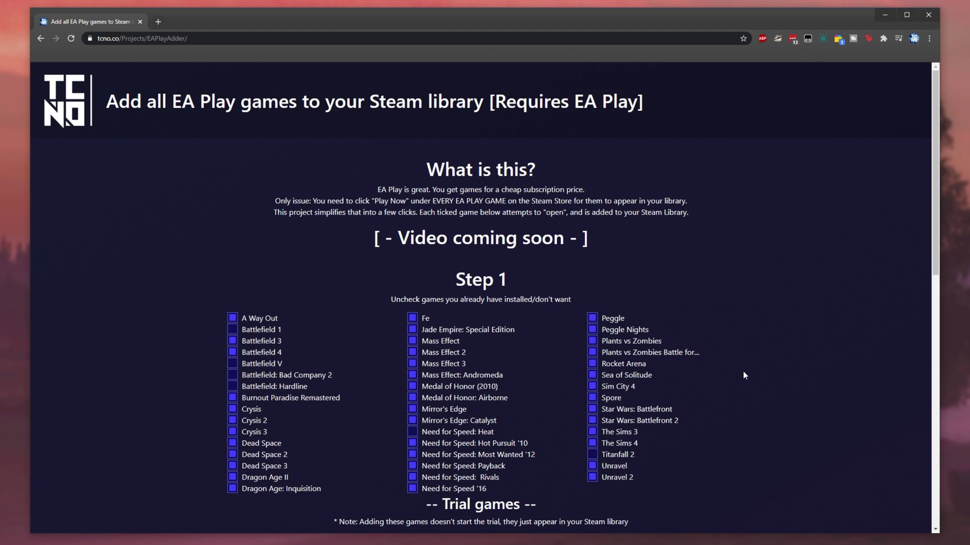
scroll(789, 357, down, 3)
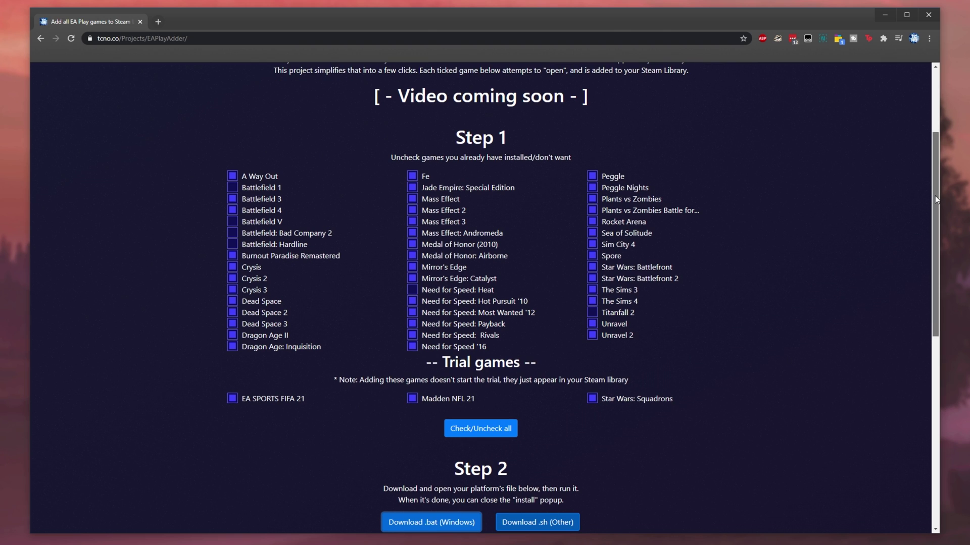
scroll(935, 198, down, 1)
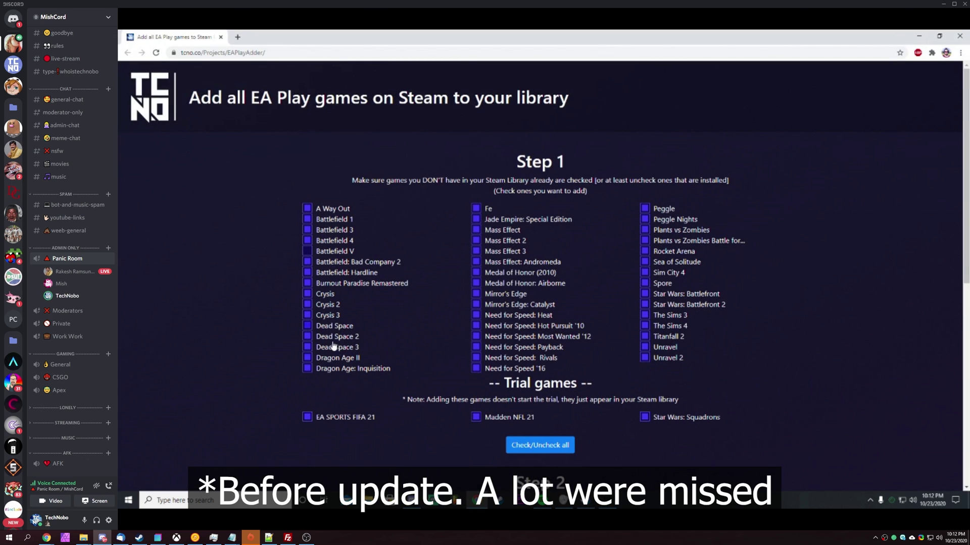
Step: Download and keep the Windows EAPlayAdd.bat, then snap Chrome left and Steam right
scroll(592, 446, down, 5)
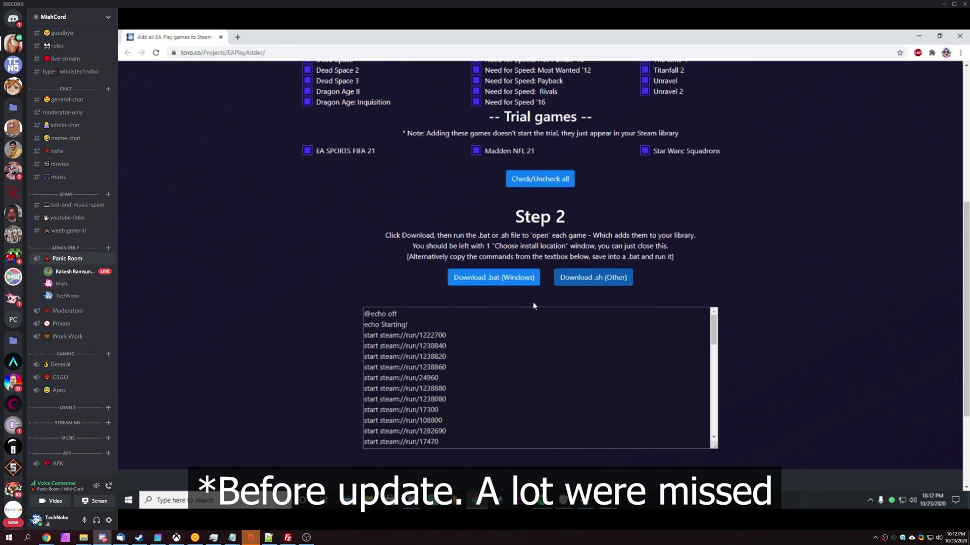
click(503, 286)
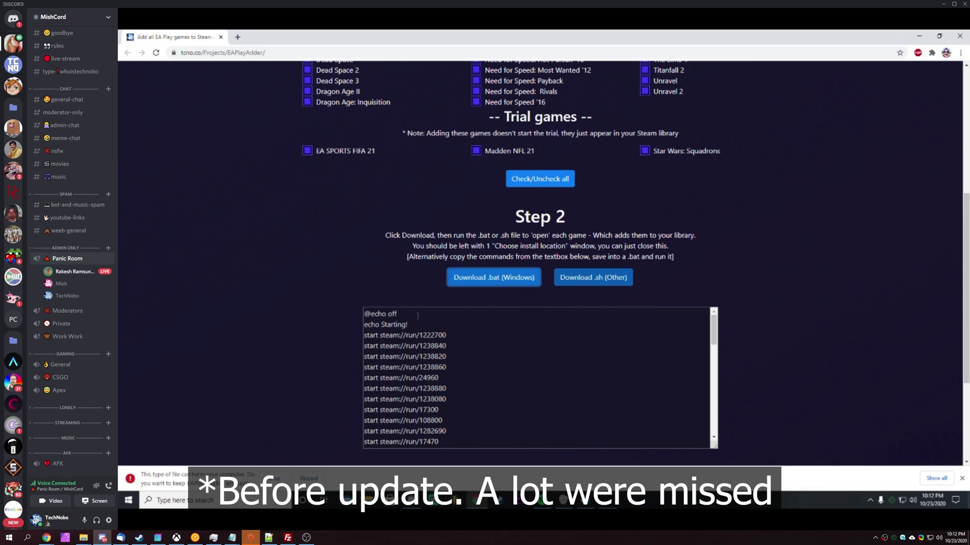
click(273, 478)
key(super+Left)
click(678, 157)
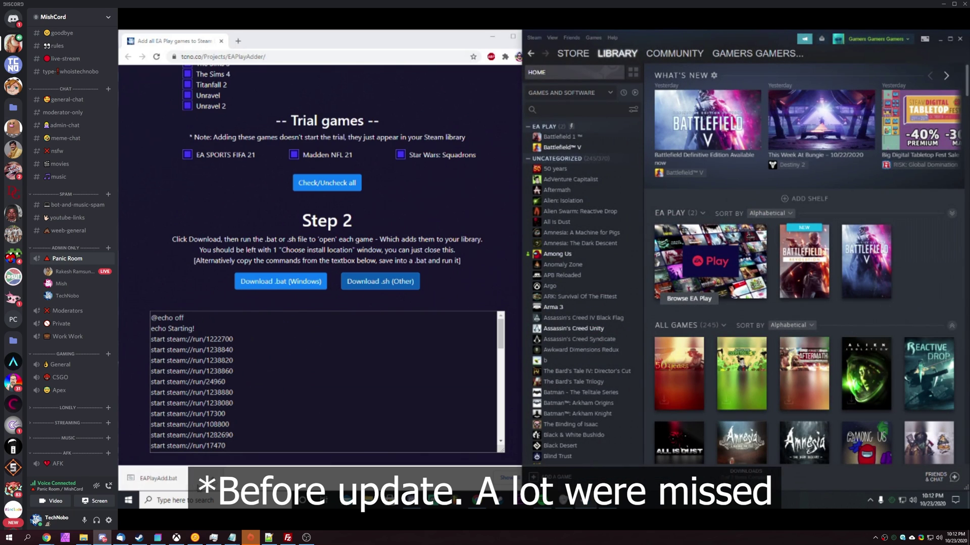
Step: Run EAPlayAdd.bat through SmartScreen's 'Run anyway' and dismiss the Steam update error
click(158, 478)
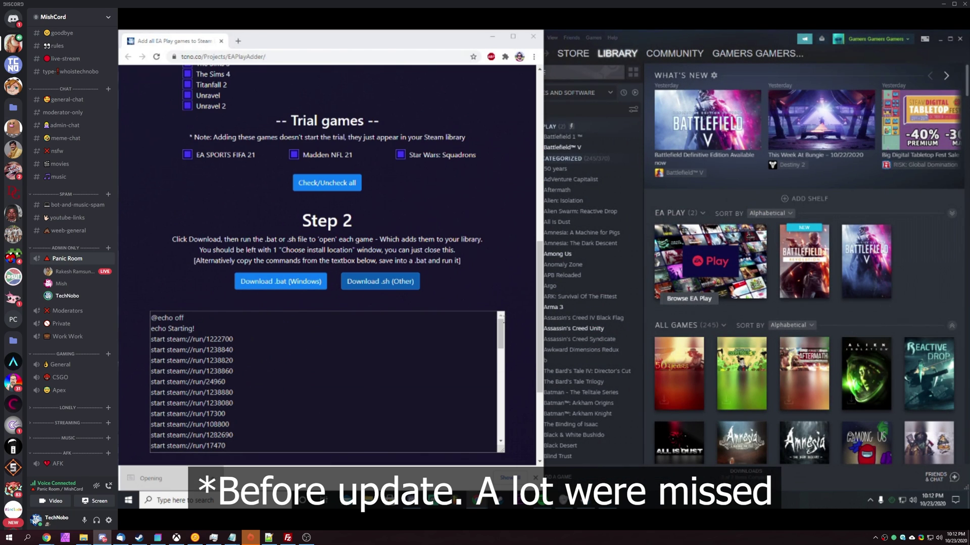
click(450, 200)
click(573, 345)
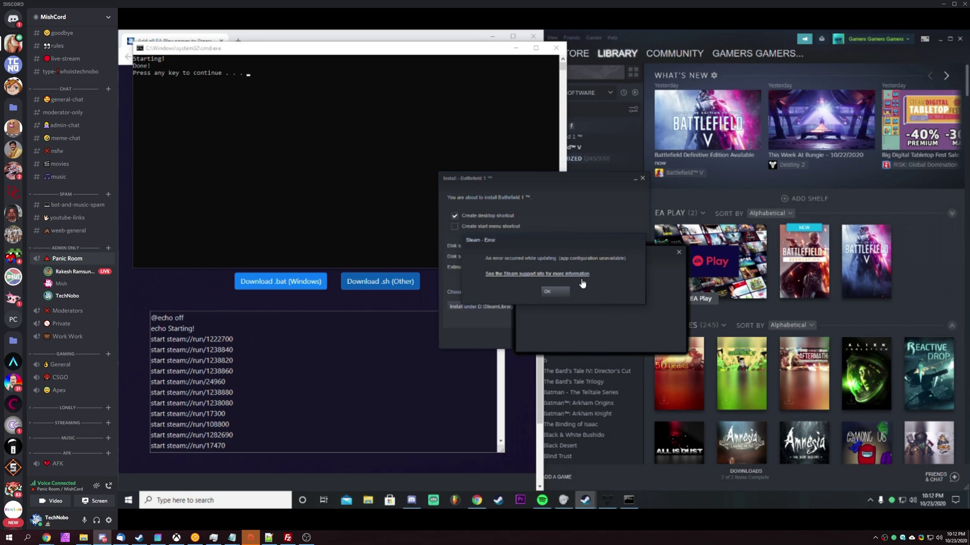
click(555, 292)
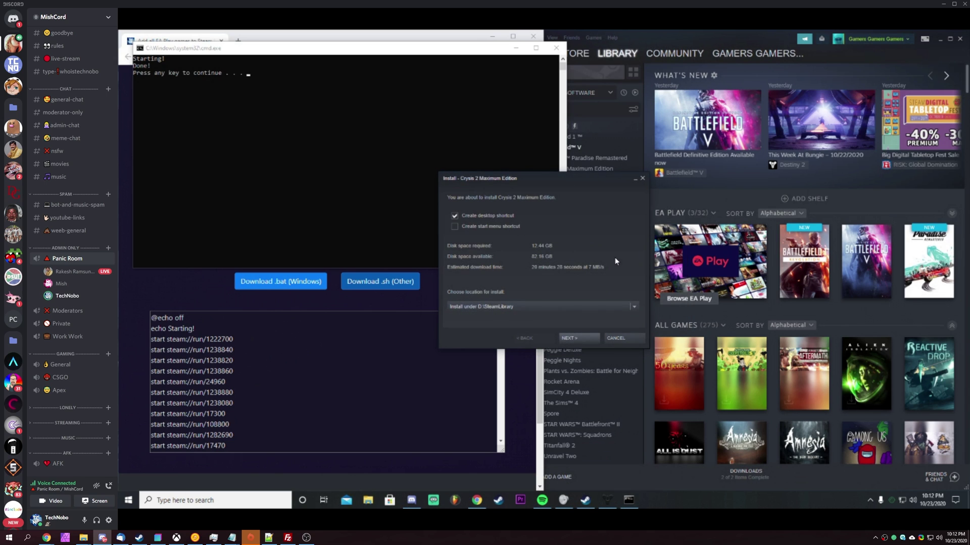
Step: Cancel the Crysis 2 install dialog and check Steam's updated game list
click(595, 339)
click(527, 336)
click(619, 339)
click(654, 199)
scroll(619, 211, down, 1)
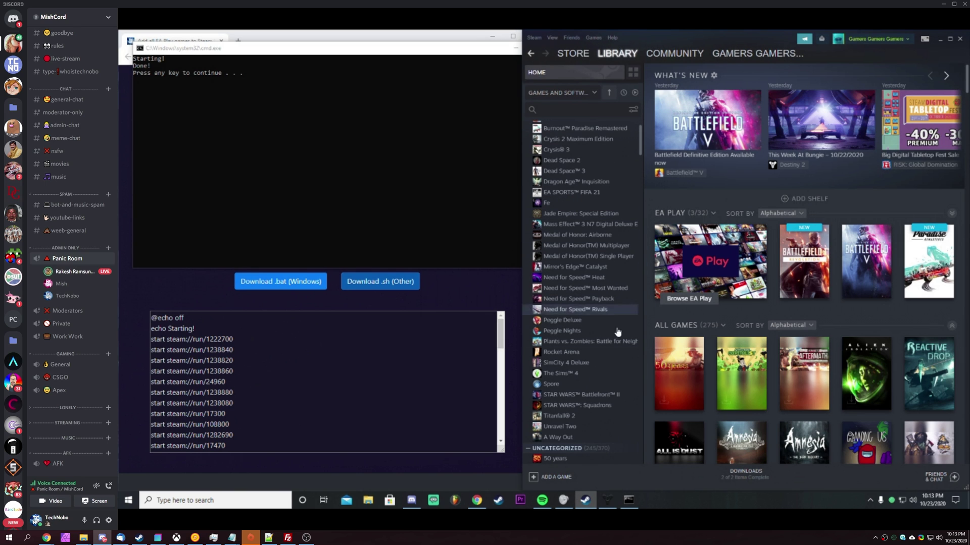
scroll(606, 329, up, 1)
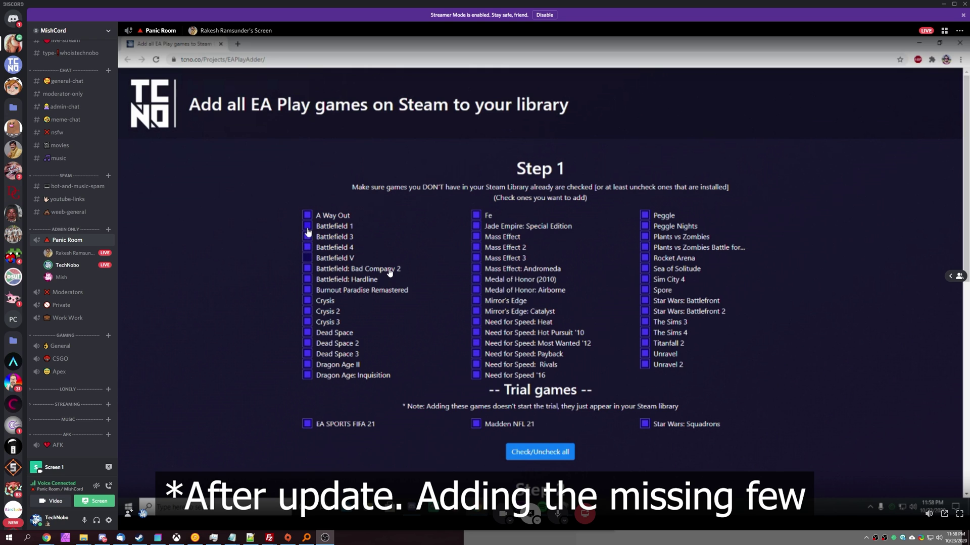
Step: Download the updated Windows .bat script and run it via More info > Run anyway
scroll(389, 271, down, 3)
click(494, 403)
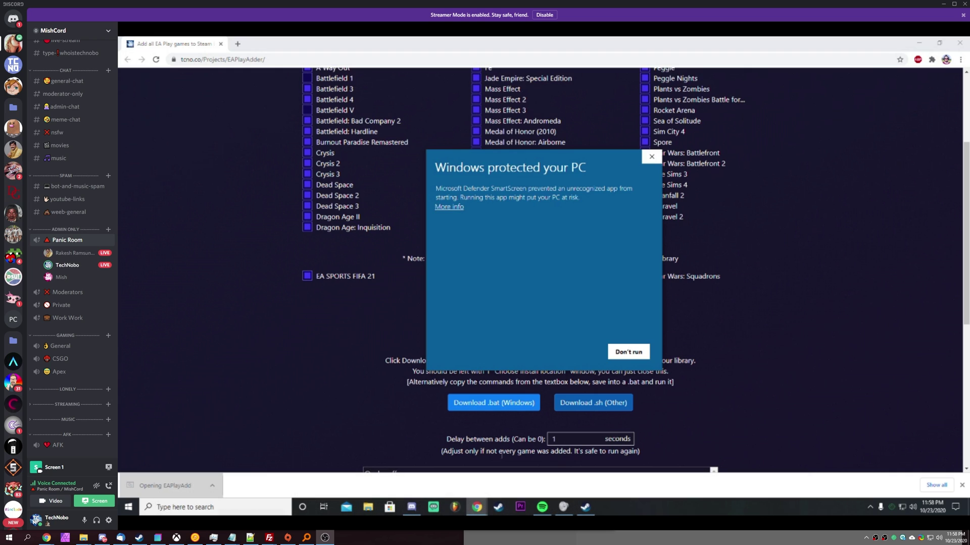
click(449, 210)
click(574, 352)
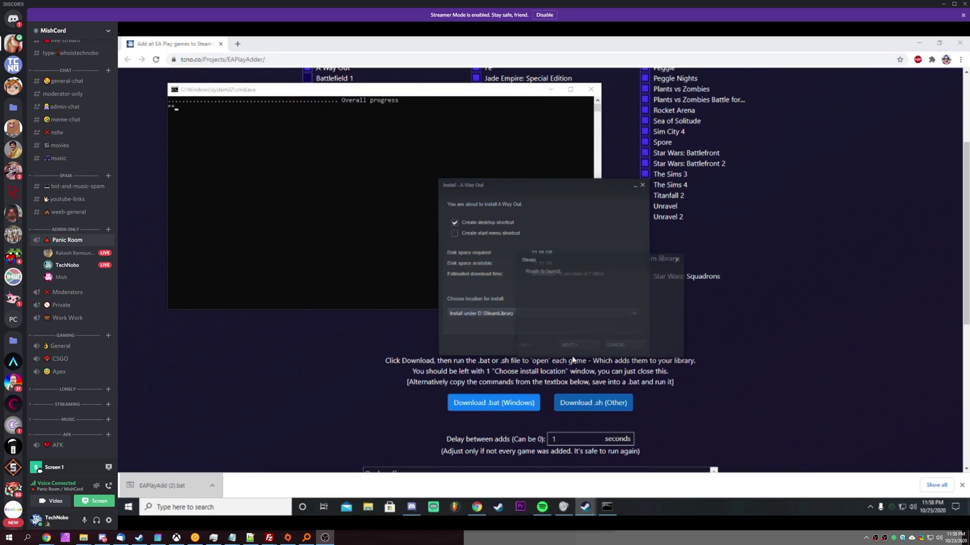
Step: Bring Steam forward, click OK on the update error and check the EA PLAY list
mouse_move(584, 510)
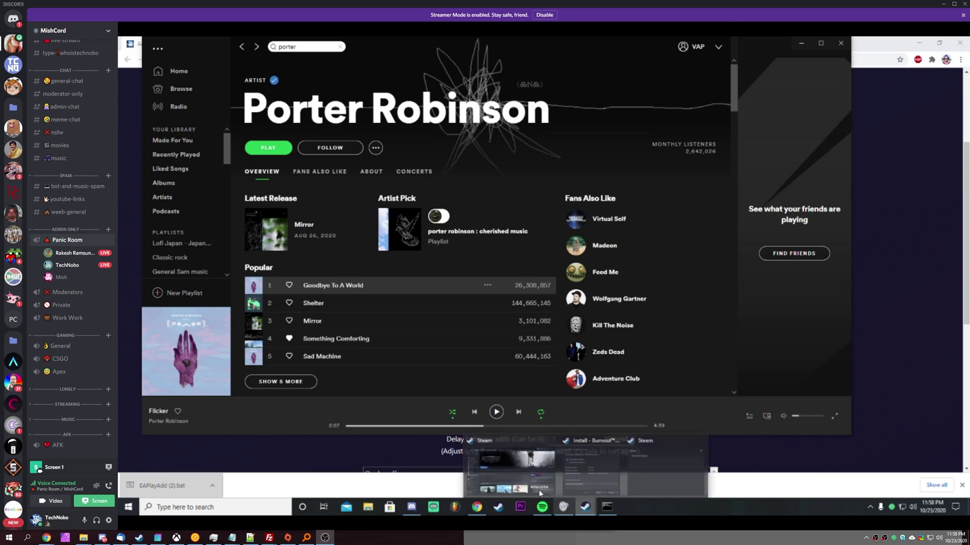
click(479, 470)
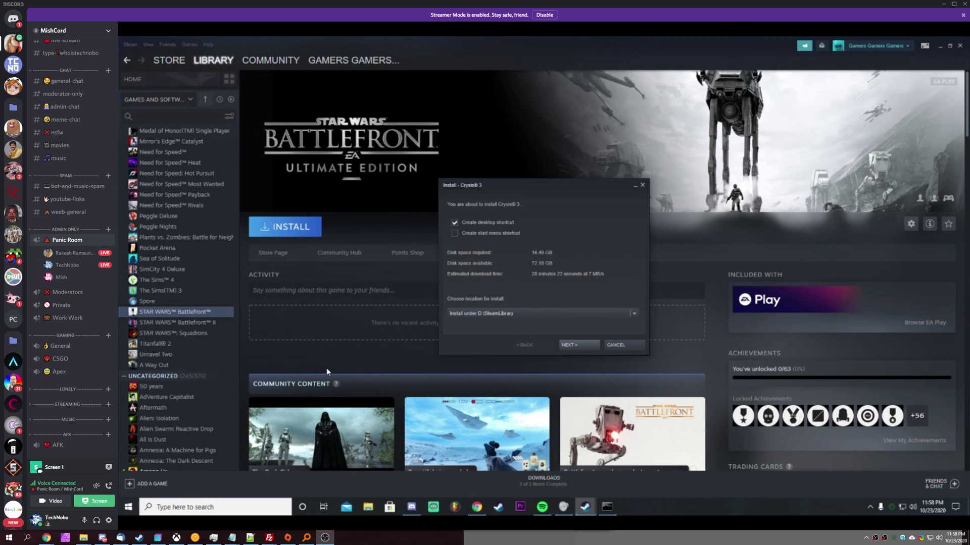
scroll(193, 228, up, 5)
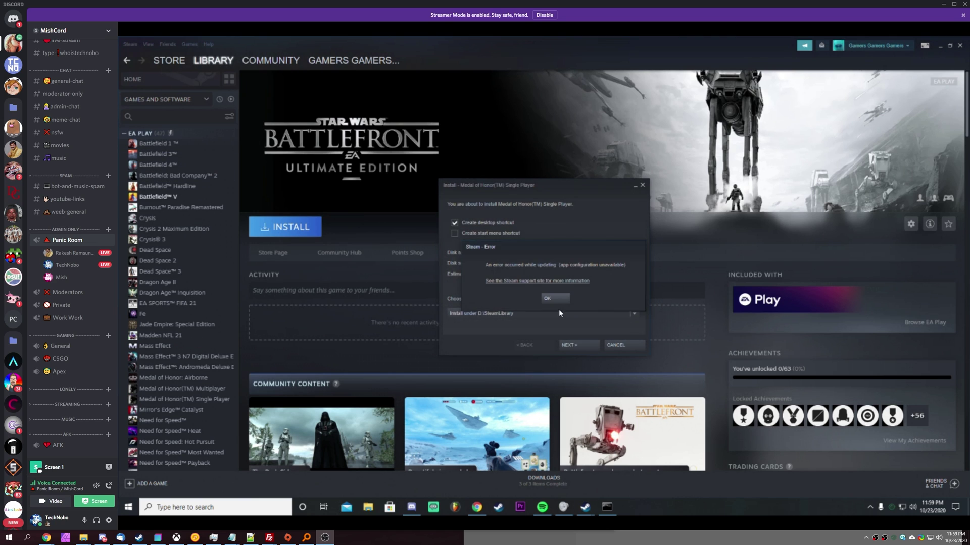
click(556, 296)
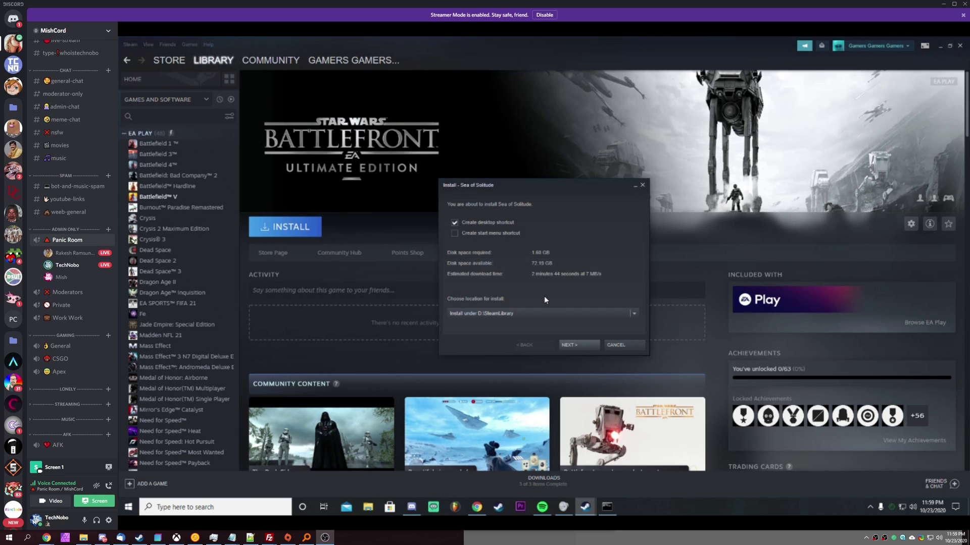
scroll(210, 344, down, 5)
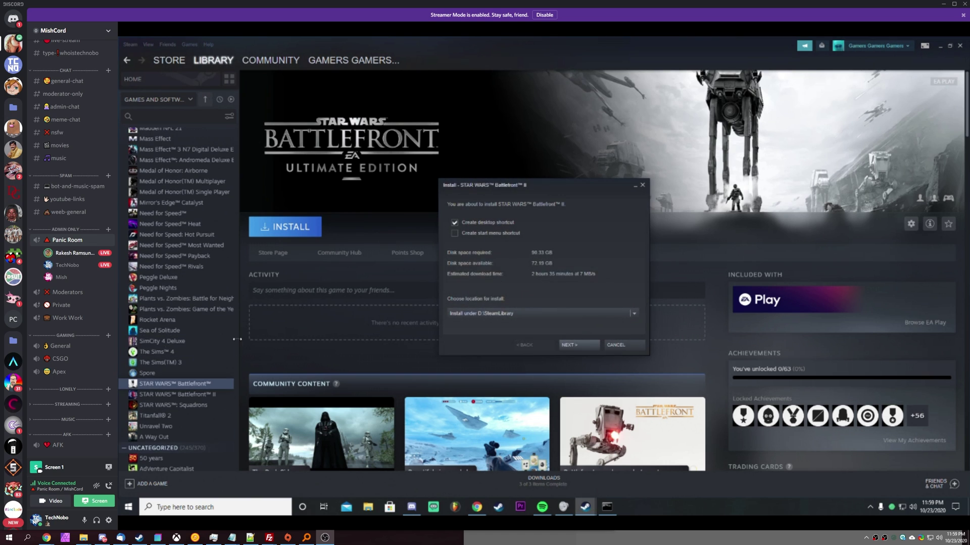
scroll(210, 343, up, 8)
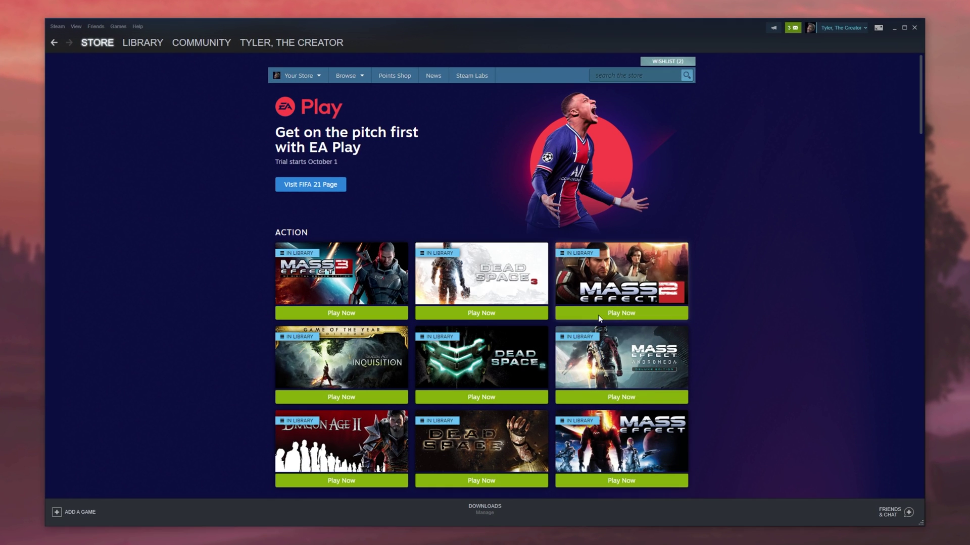
mouse_move(592, 318)
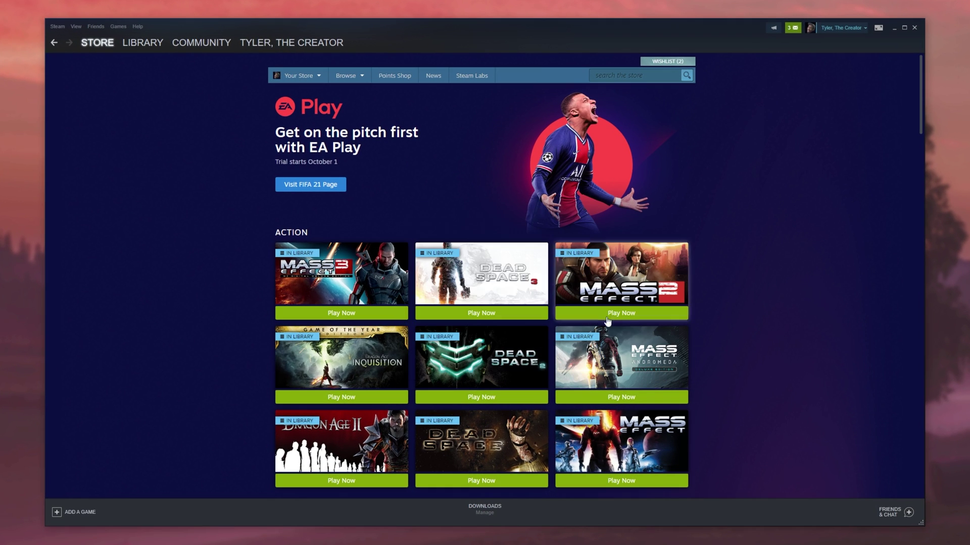
scroll(599, 321, down, 1)
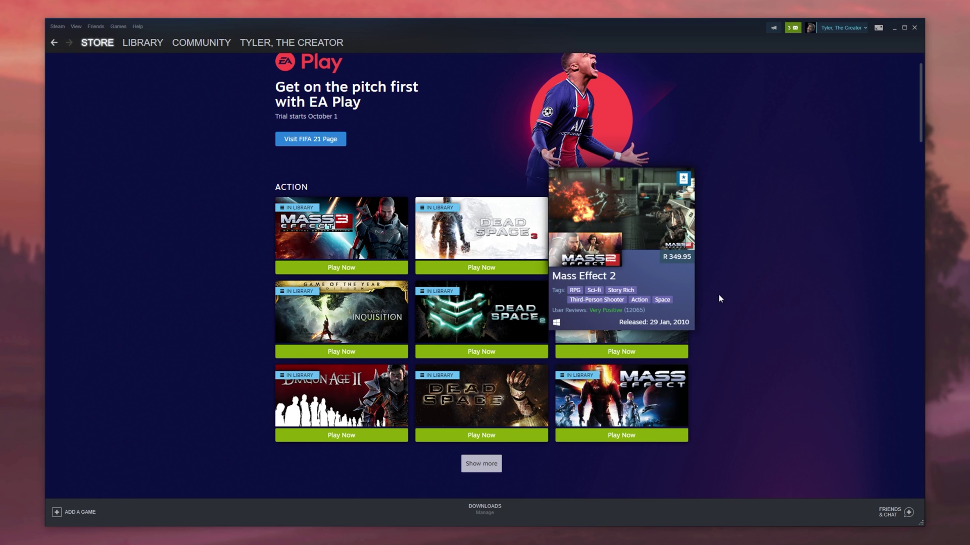
click(615, 353)
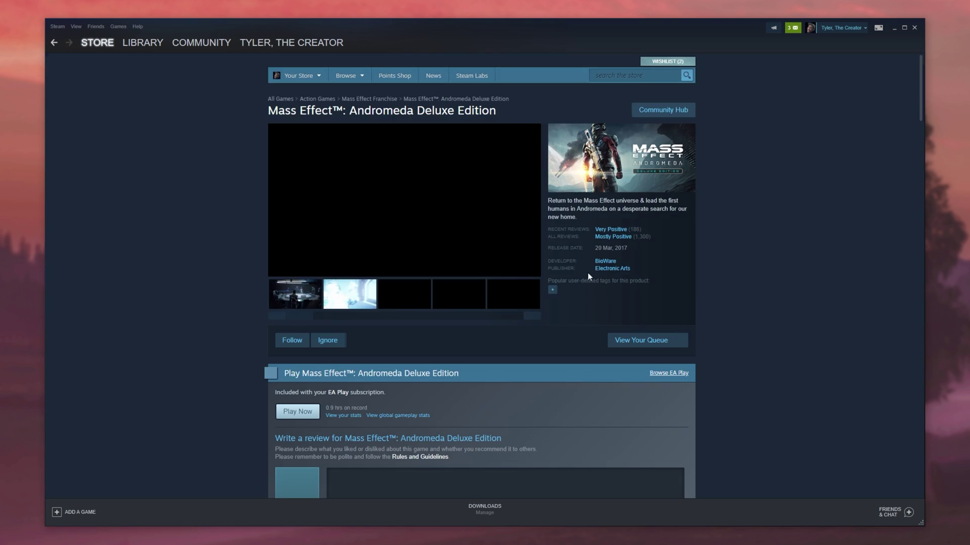
key(alt+Left)
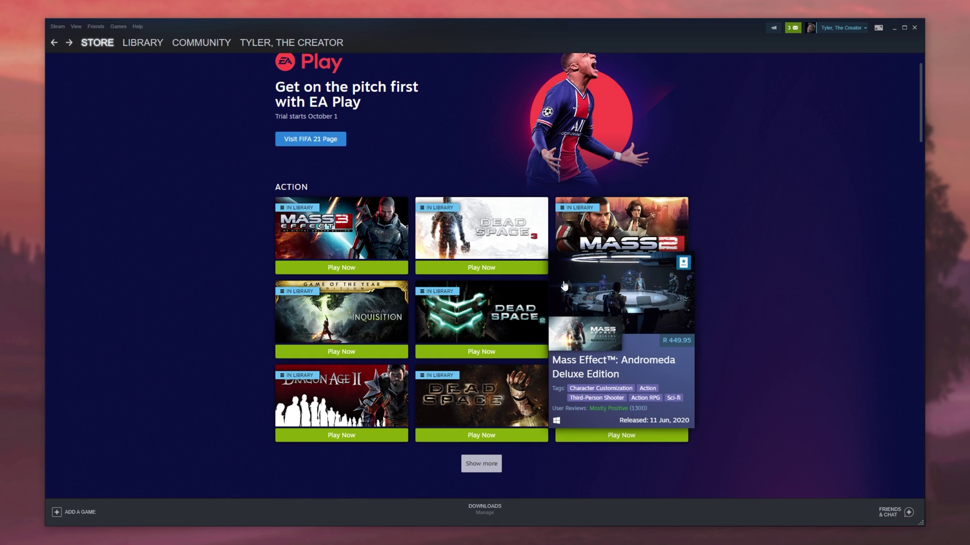
mouse_move(588, 286)
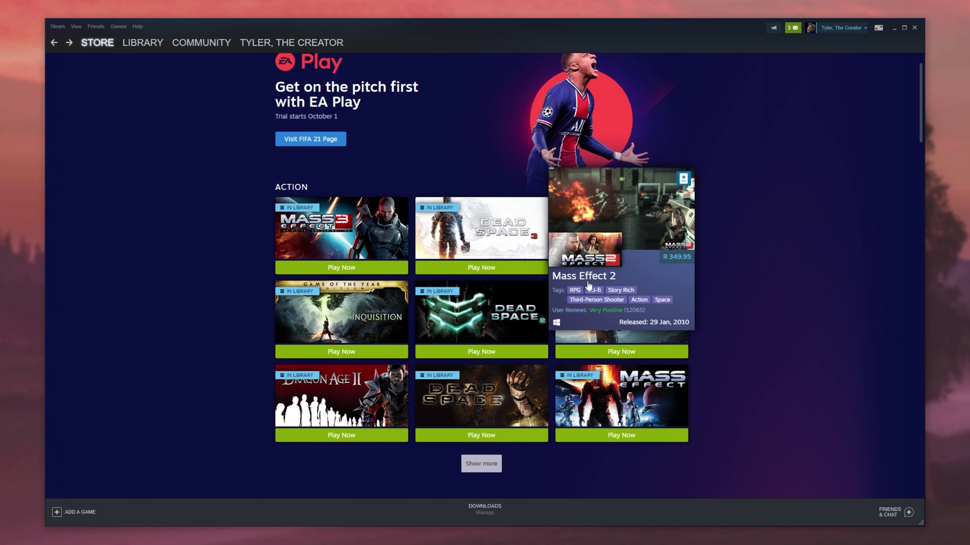
mouse_move(663, 223)
click(663, 223)
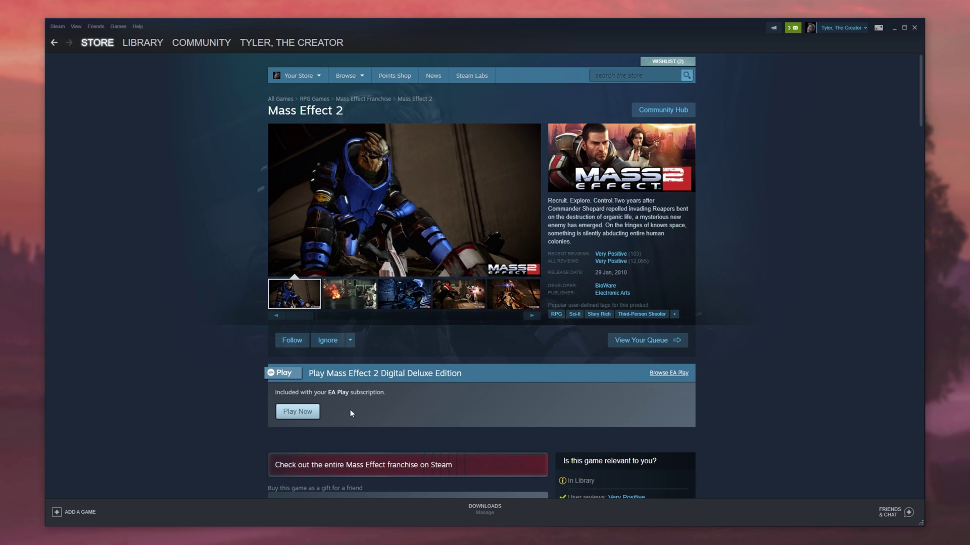
key(alt+Left)
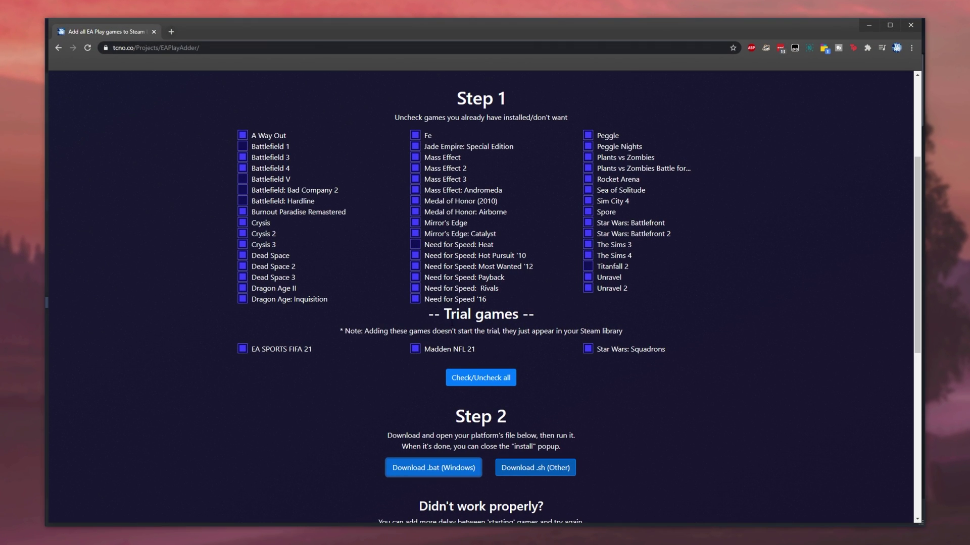
Step: Highlight the 'Trial games' heading covering FIFA 21, Madden NFL 21 and Squadrons
drag(452, 324, 496, 321)
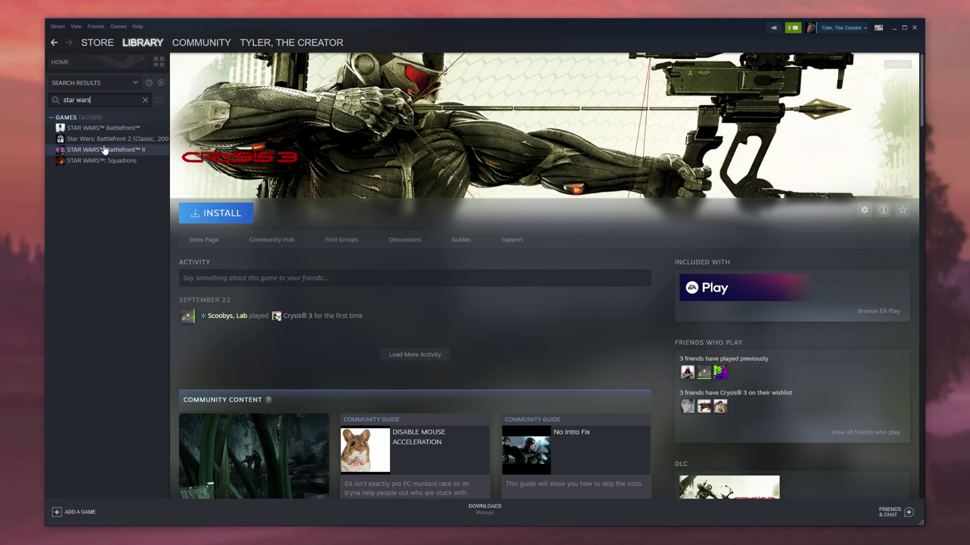
Step: Open the STAR WARS Squadrons page from the filtered Steam library list
click(106, 161)
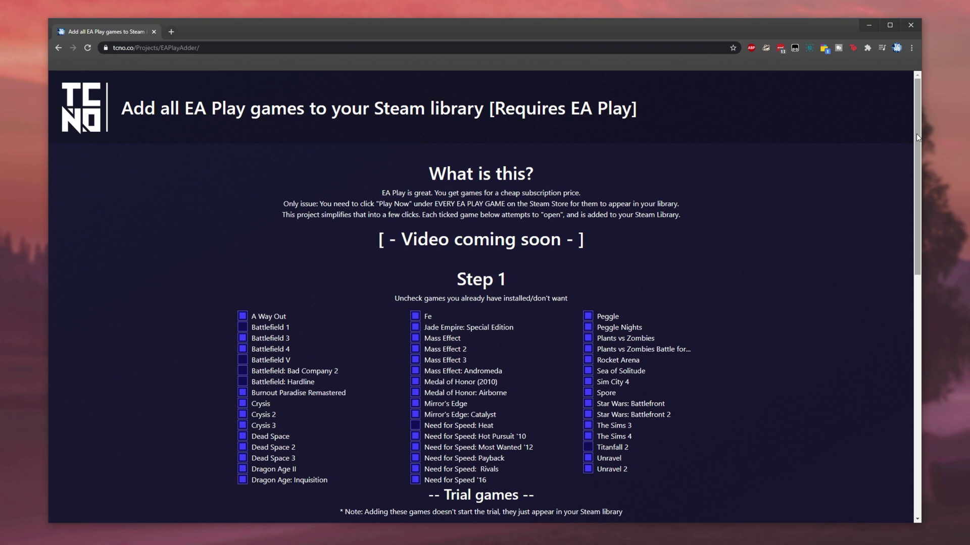
drag(916, 133, 898, 354)
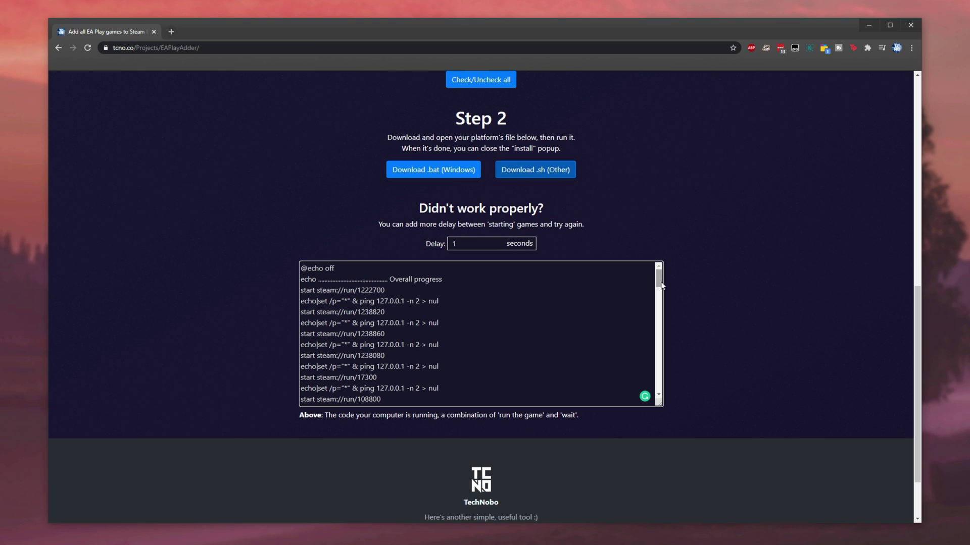
Step: Download and keep EAPlayAdd (3).bat, then open it in Notepad with Edit
mouse_move(658, 283)
mouse_down()
mouse_move(657, 355)
mouse_move(653, 275)
mouse_up()
click(463, 175)
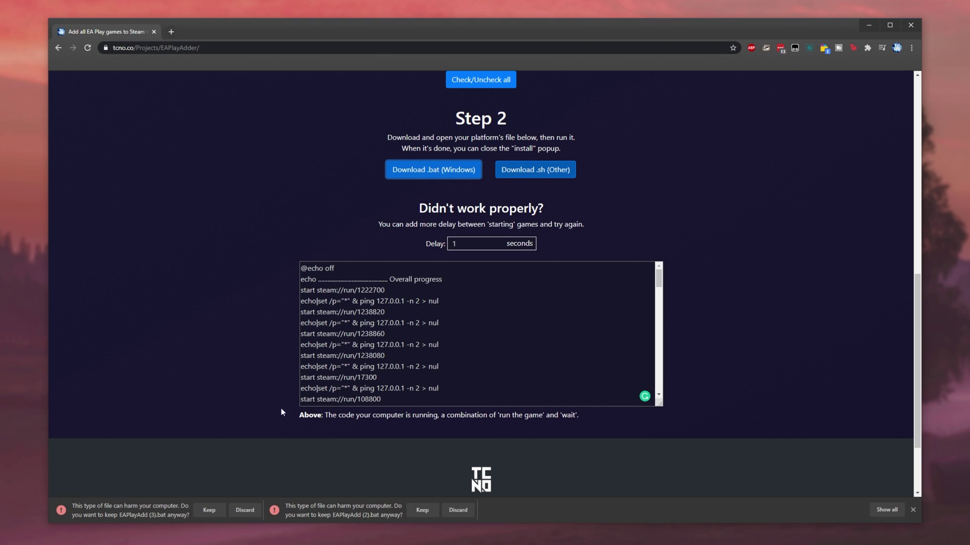
click(212, 510)
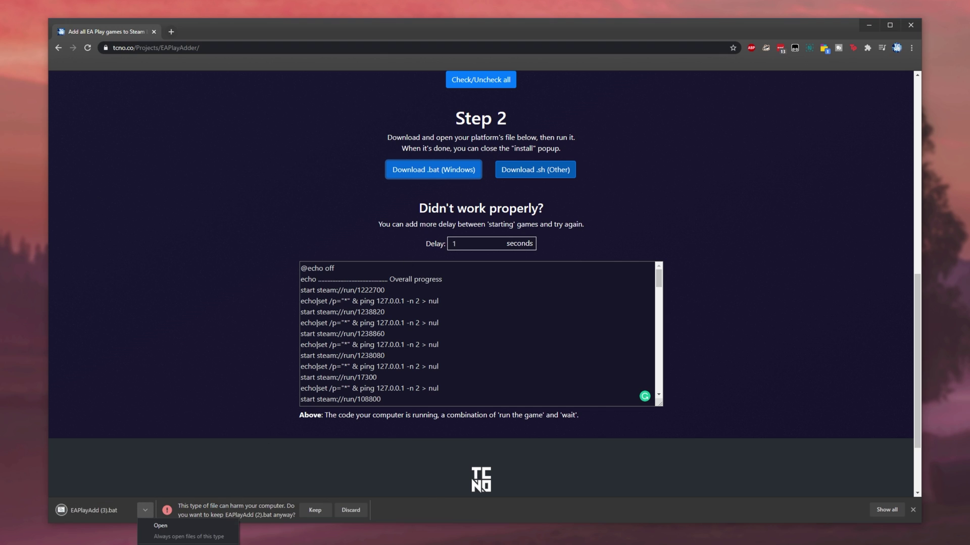
right_click(300, 226)
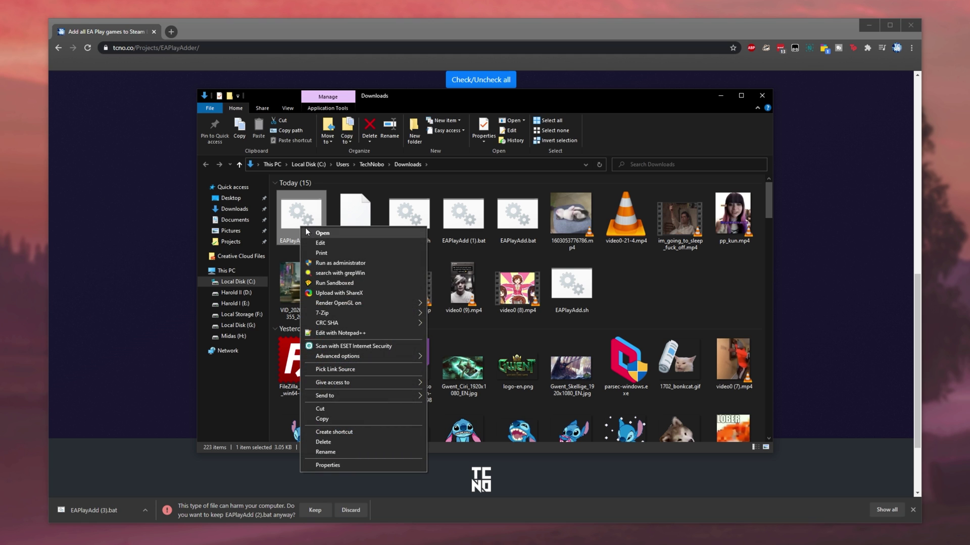
click(329, 244)
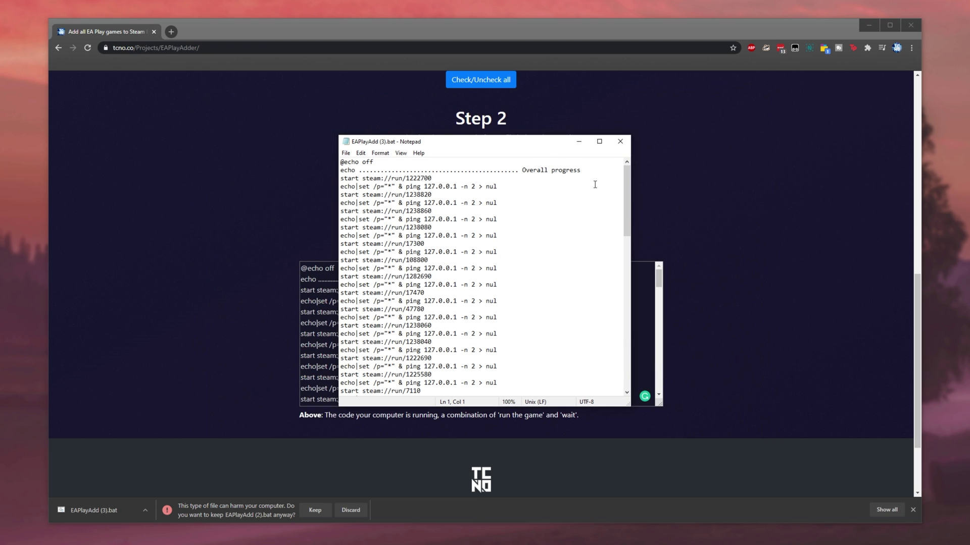
Step: Scroll through the script and select the first ping delay line
drag(628, 177, 627, 353)
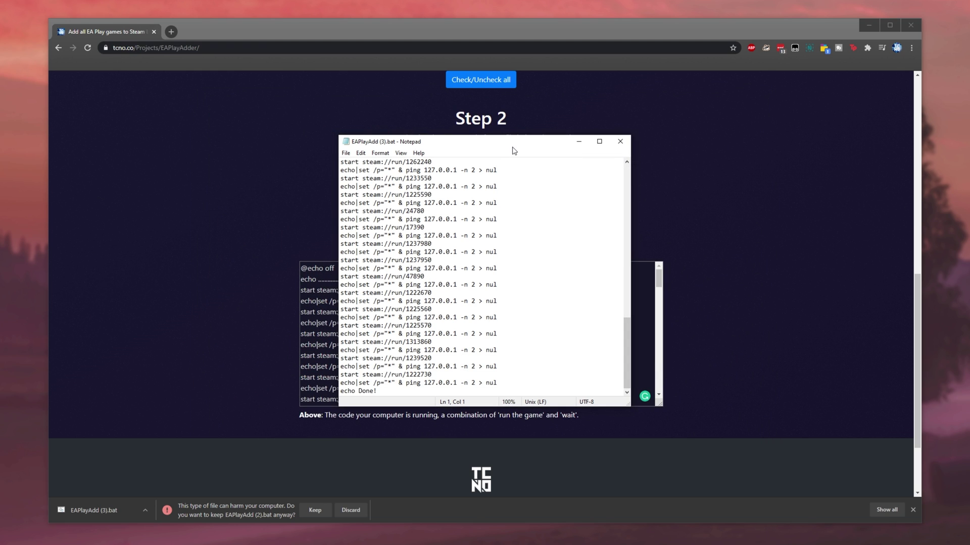
drag(513, 144, 541, 142)
scroll(588, 335, up, 15)
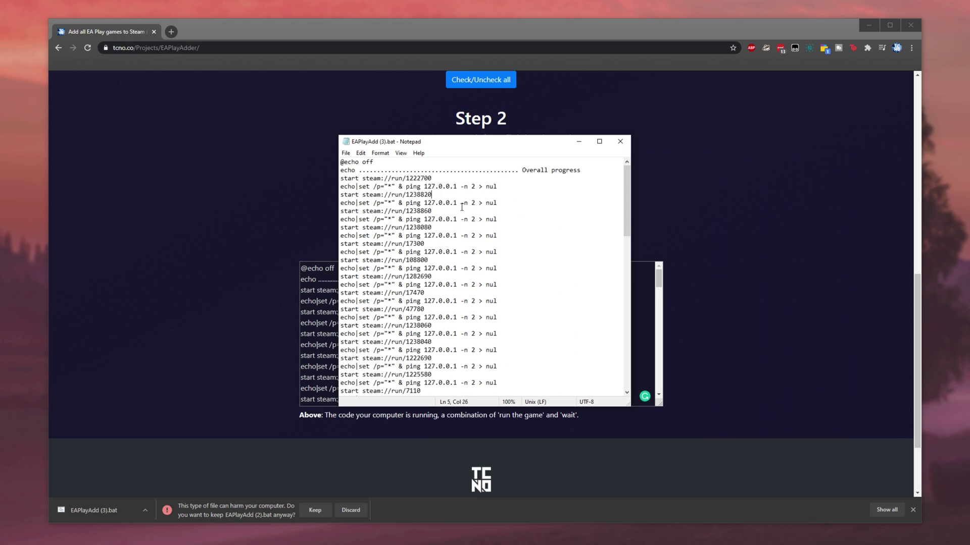
click(340, 186)
drag(339, 187, 499, 188)
drag(399, 186, 332, 190)
Step: Highlight the progress echo, 'ping 127.0.0.1 -n 2 > nul' and steam://run/1222700, then clear Steam's search
click(335, 171)
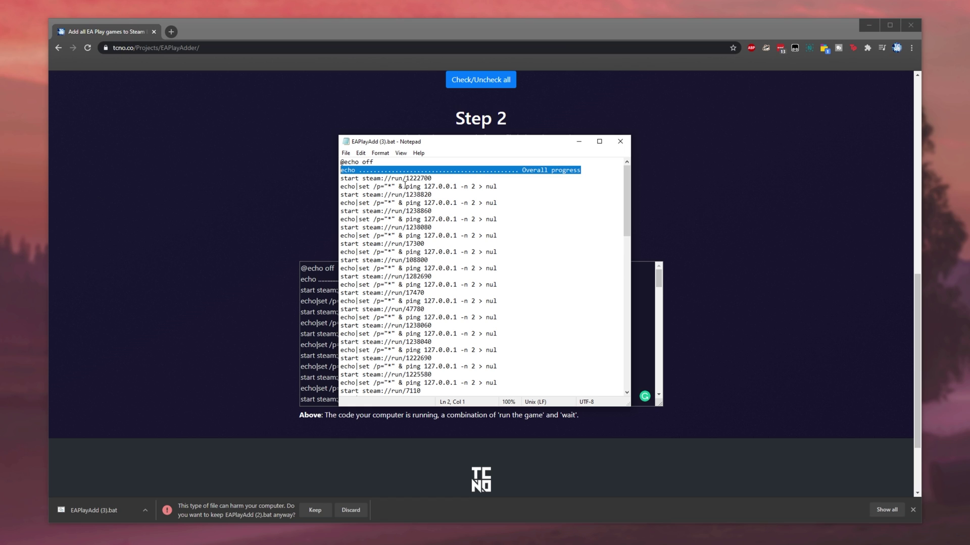
drag(406, 186, 511, 189)
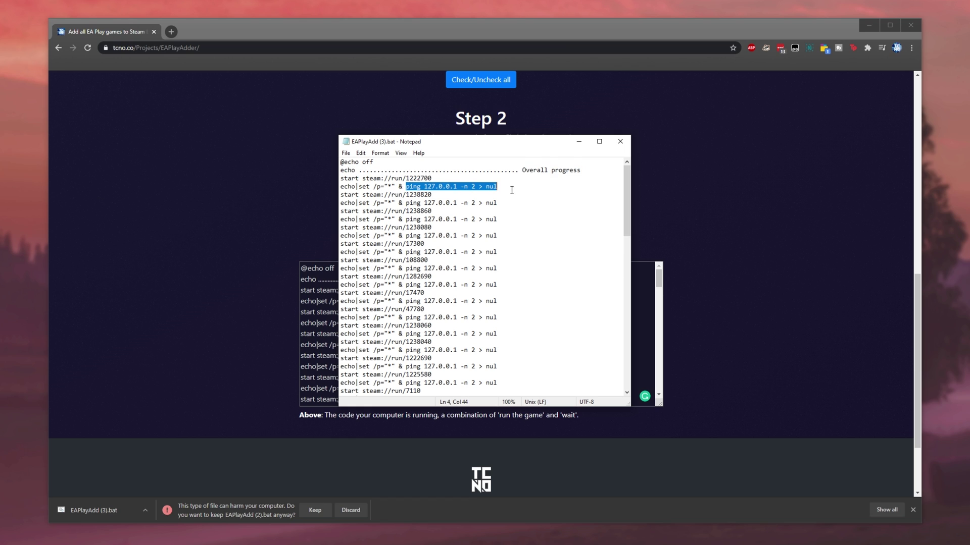
click(445, 196)
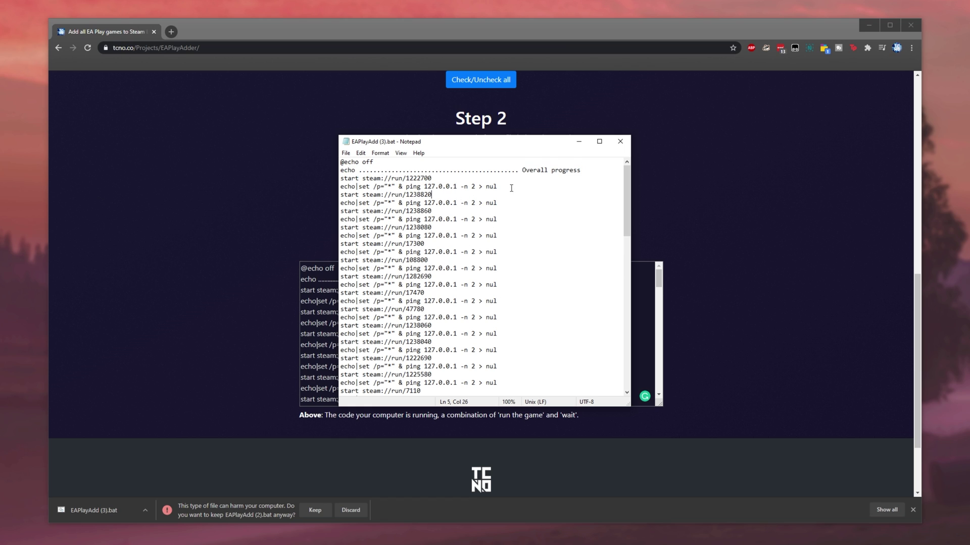
drag(510, 188, 449, 177)
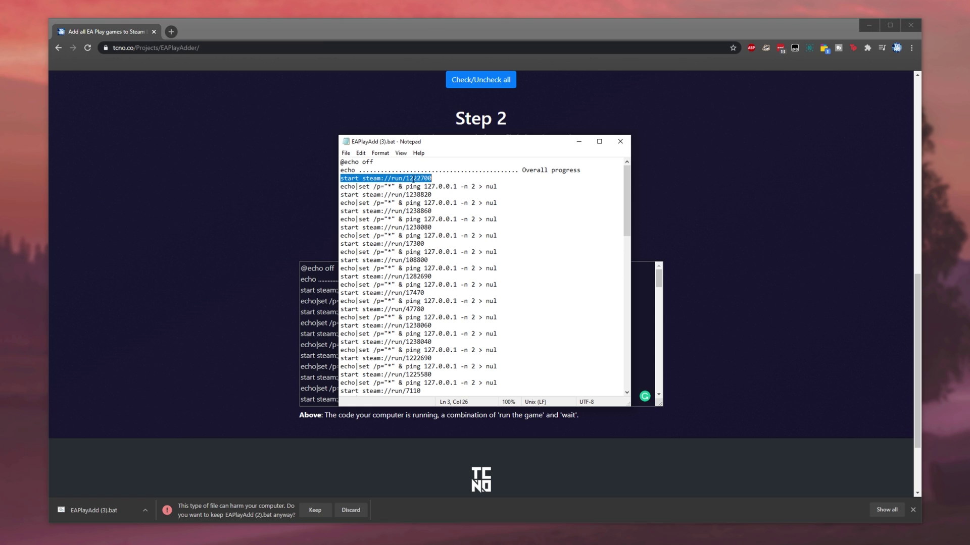
drag(434, 178, 362, 178)
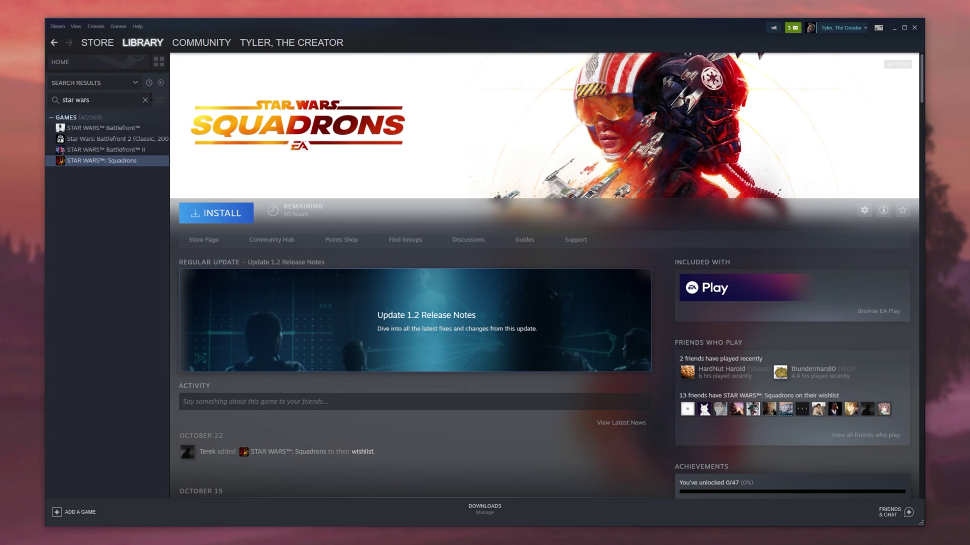
click(146, 100)
Step: Add a desktop shortcut for Need for Speed Heat via Manage
right_click(110, 120)
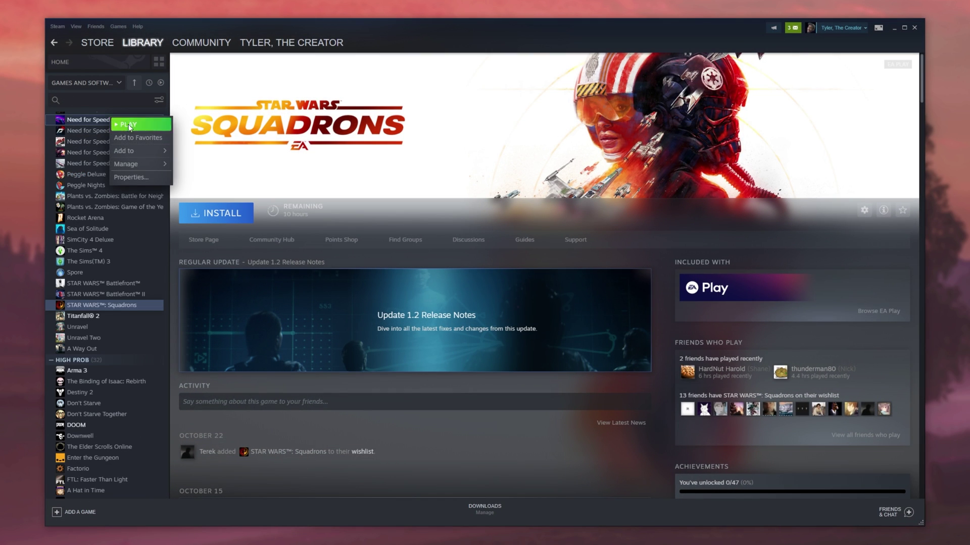
mouse_move(144, 163)
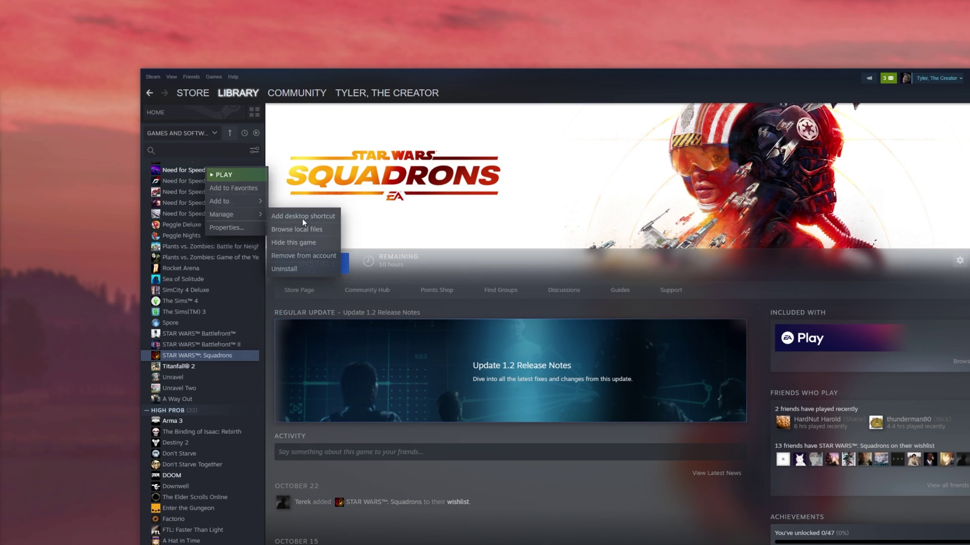
click(207, 166)
Step: Inspect the shortcut's Properties to confirm its URL holds game ID 1222680
right_click(18, 24)
click(57, 125)
drag(101, 29, 579, 211)
click(550, 271)
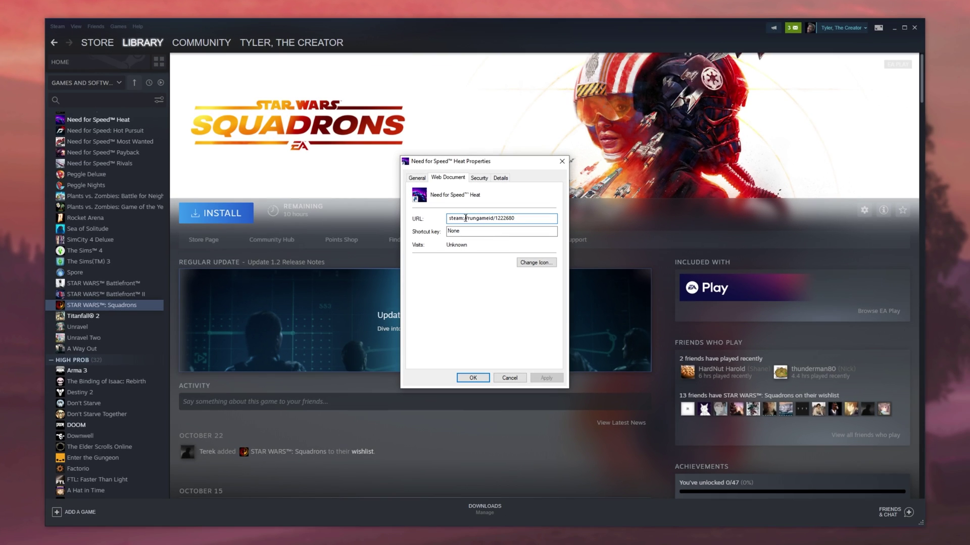
double_click(495, 218)
click(562, 161)
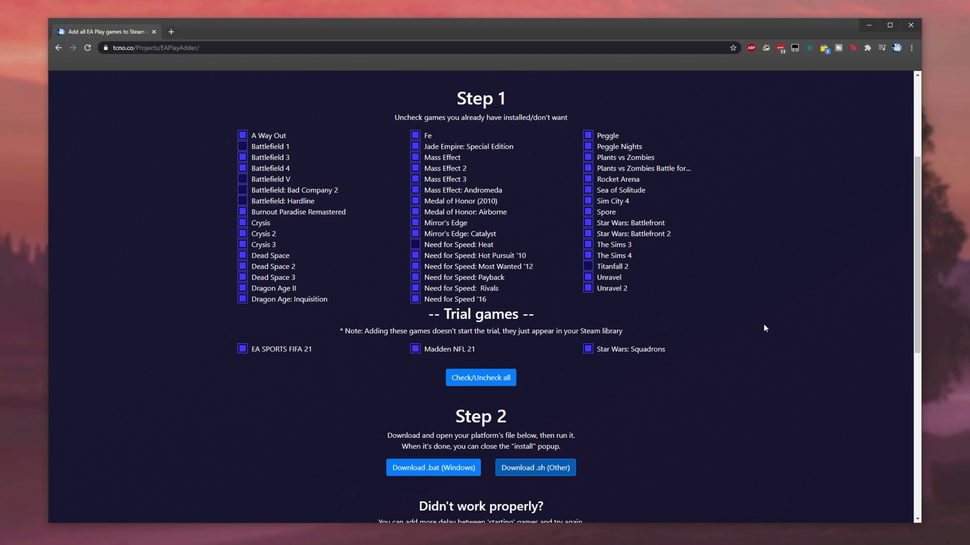
Step: Scroll the tcno.co page up to its header and 'What is this?' introduction
scroll(763, 327, up, 4)
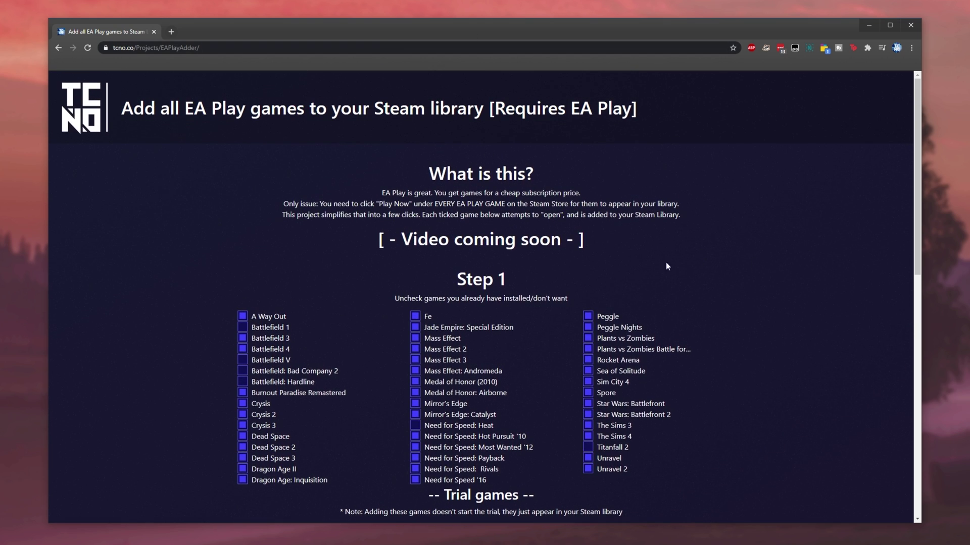